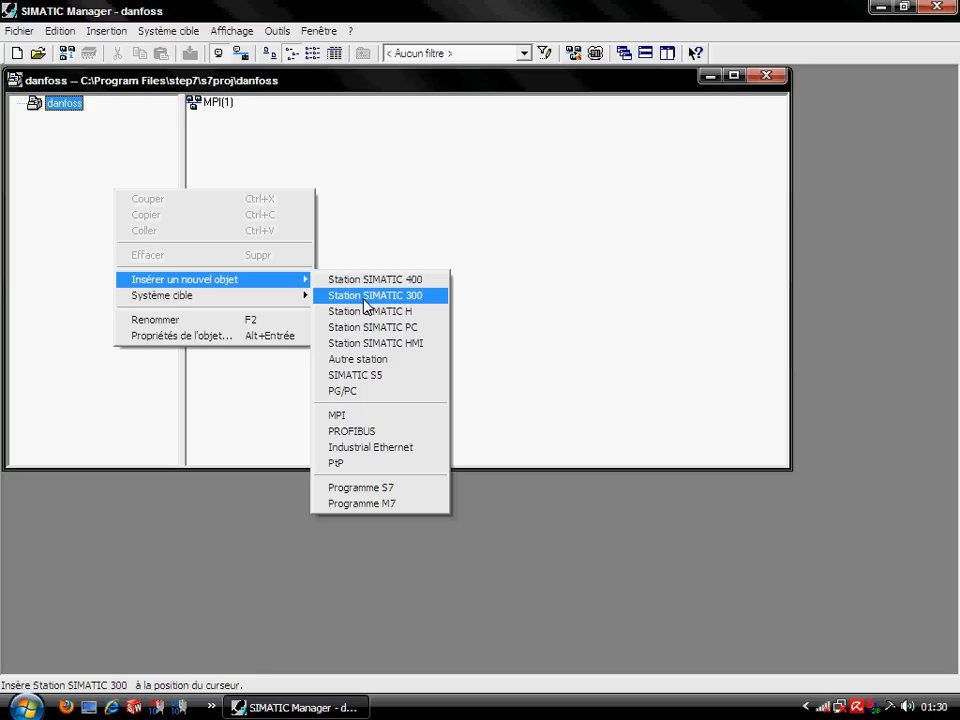
- Insert a SIMATIC 300 station into the danfoss project and name it "convoyeur"
click(375, 299)
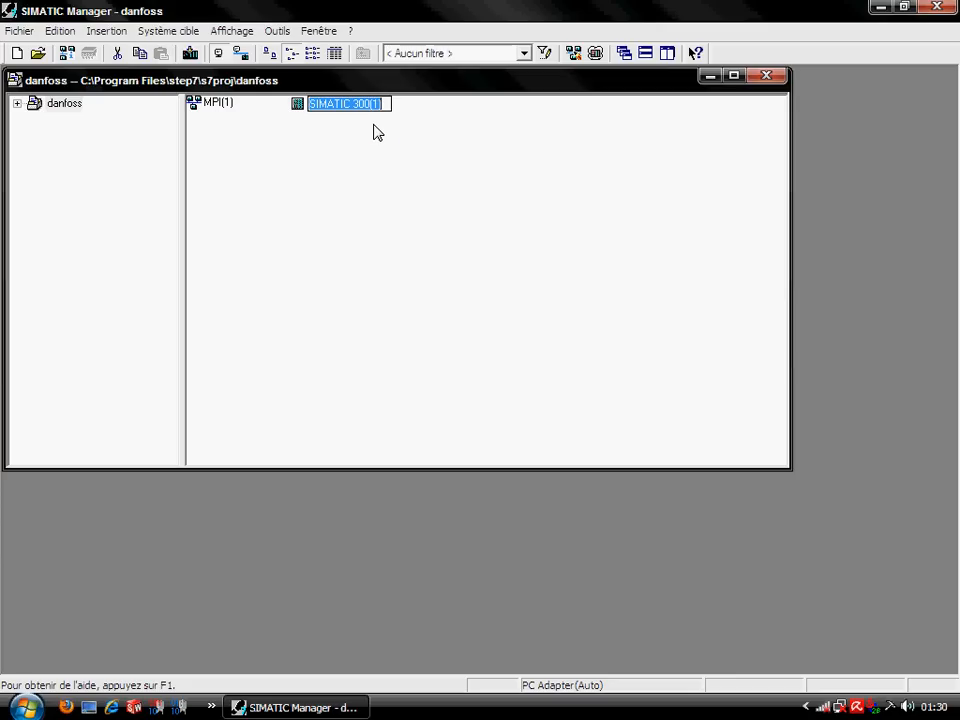
text(convoi)
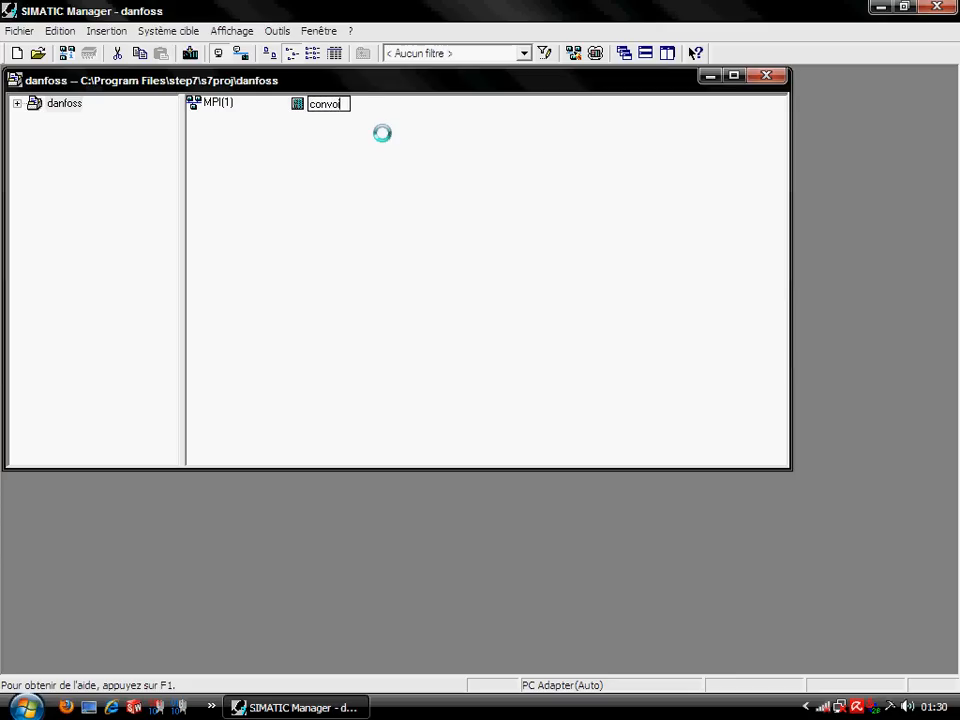
text(y)
key(BackSpace)
key(BackSpace)
text(yeur)
- Open the hardware configuration (Matériel) of the convoyeur station
double_click(306, 111)
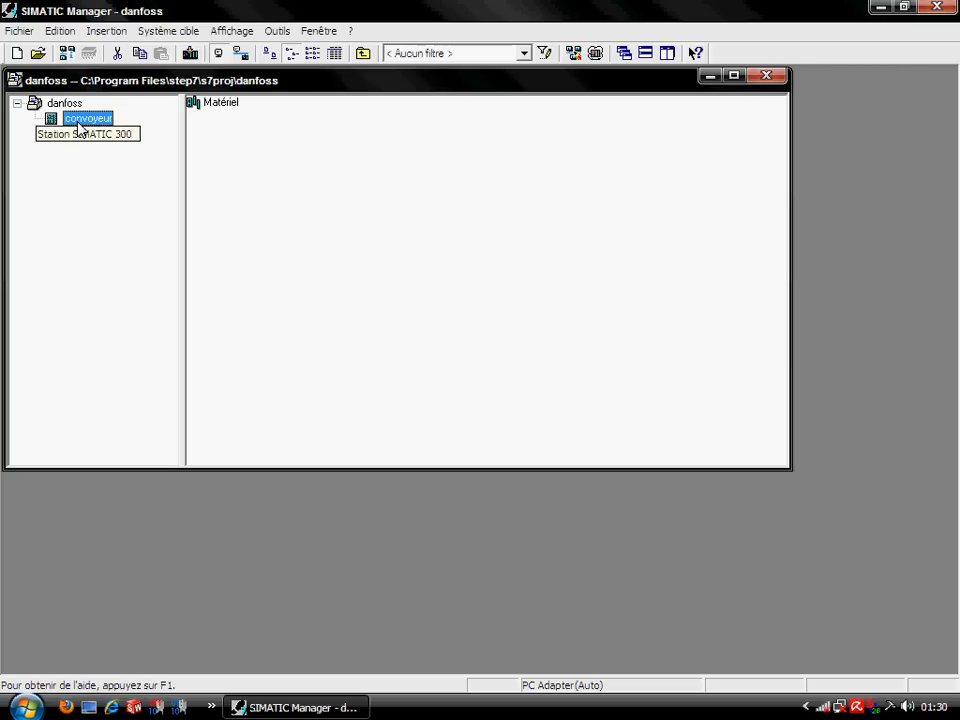
click(208, 106)
click(268, 135)
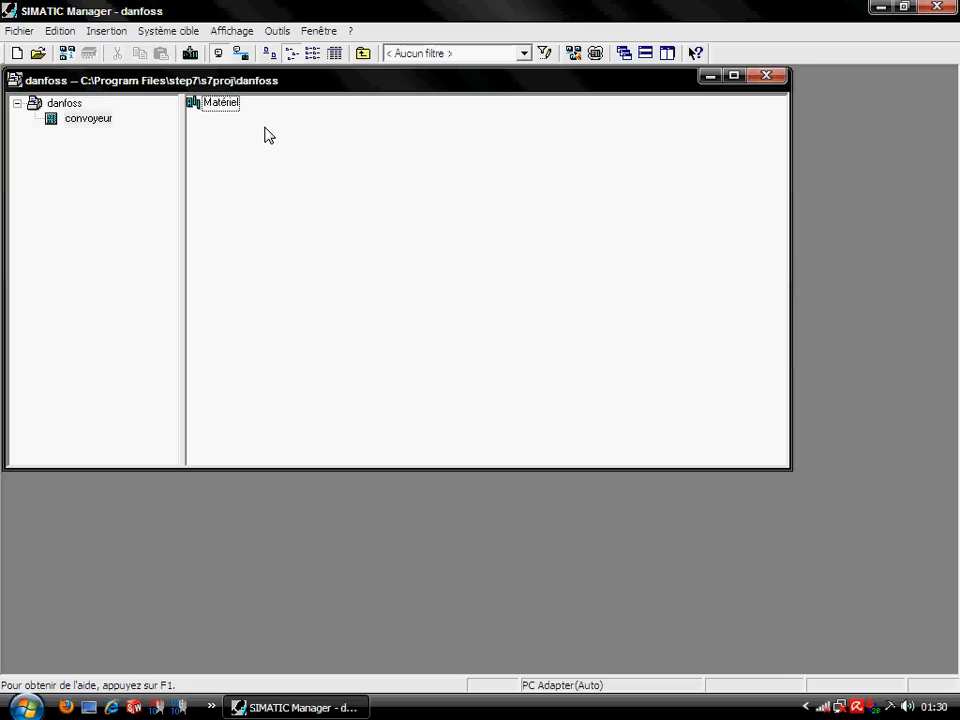
click(213, 106)
double_click(205, 104)
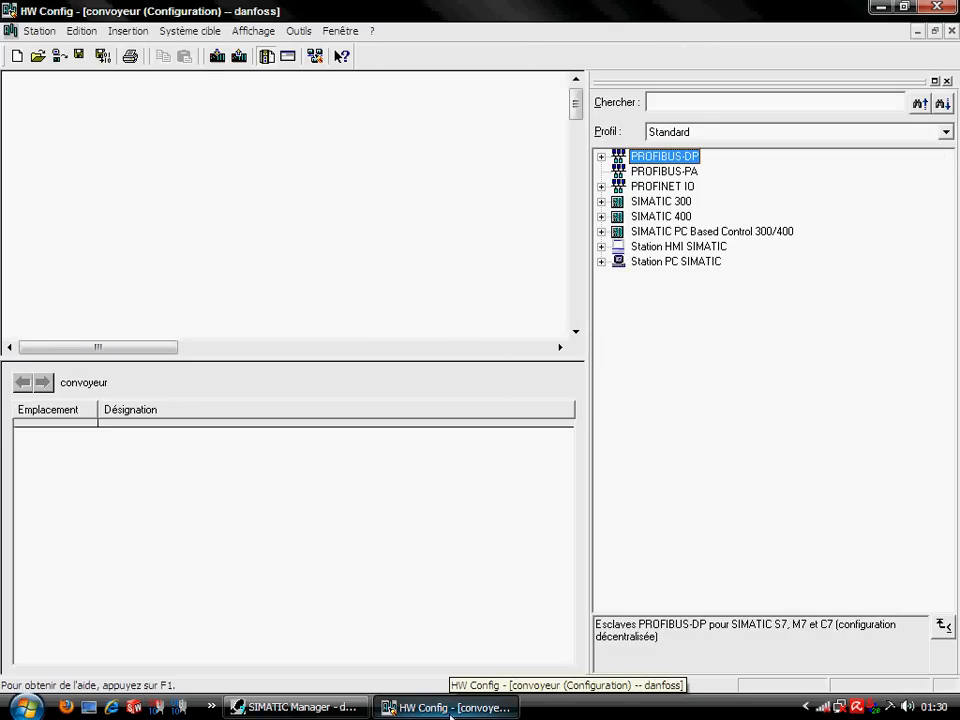
- Insert a SIMATIC 300 Profilé support from RACK-300 into the station and enlarge the rack window to show its slots
right_click(228, 179)
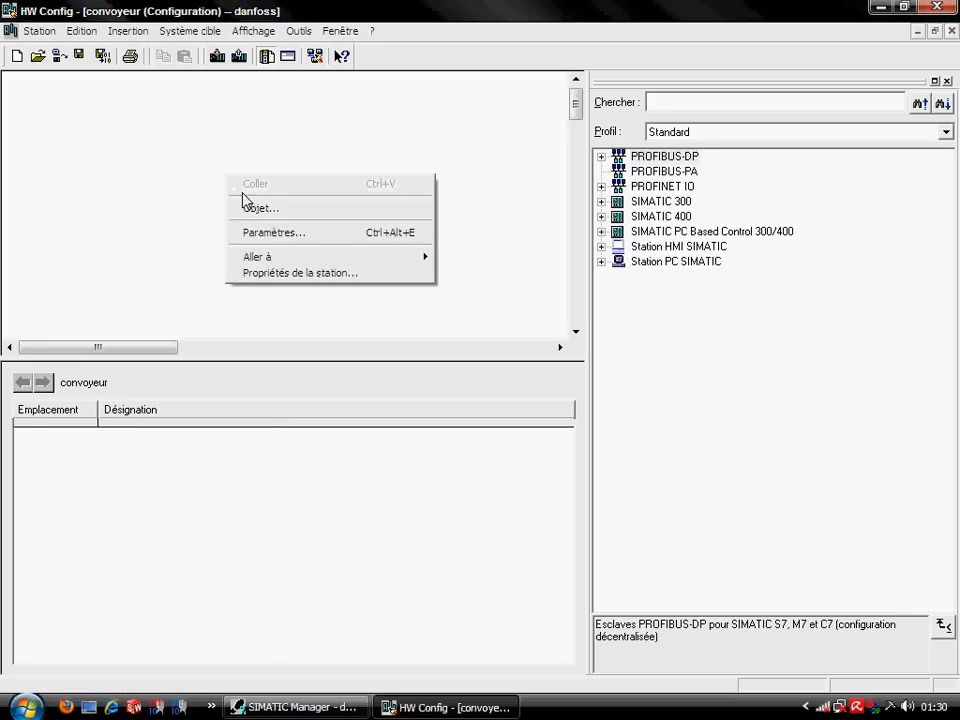
click(254, 210)
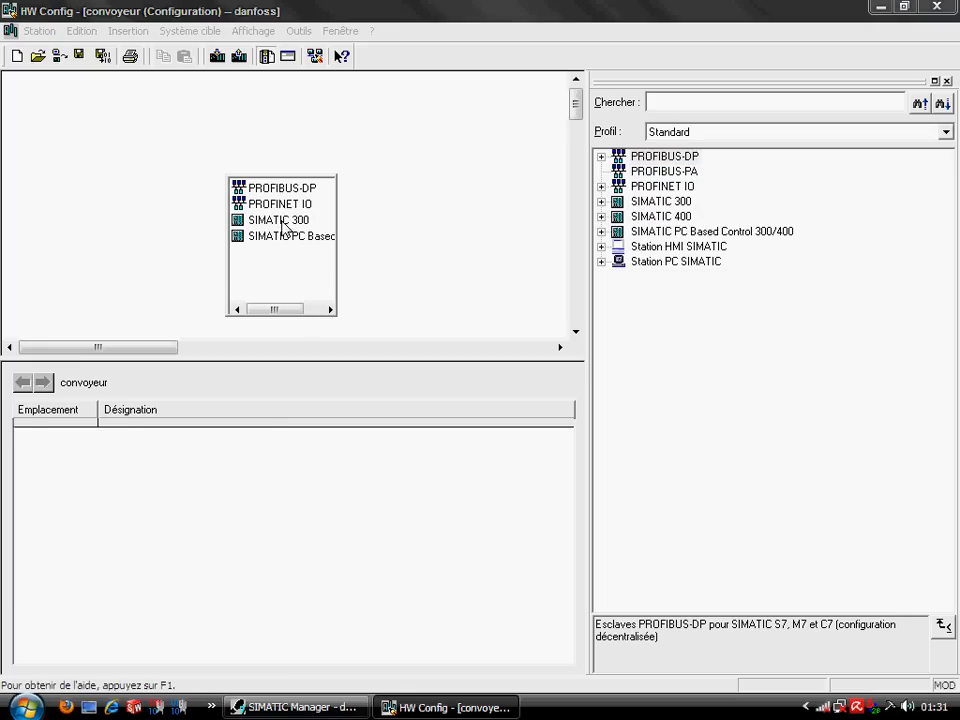
click(284, 226)
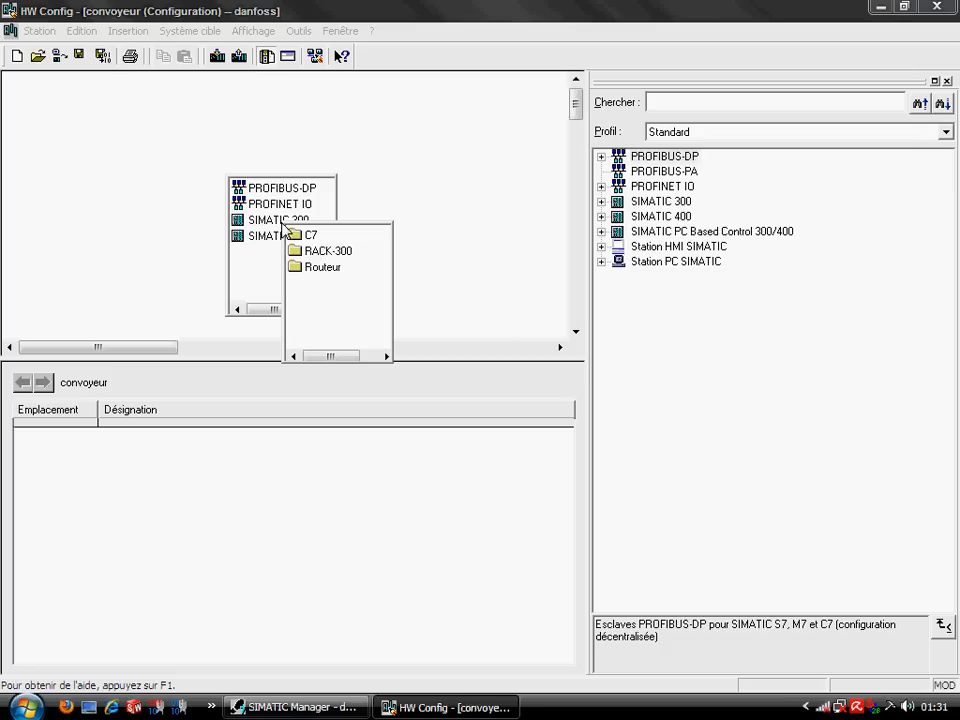
click(304, 252)
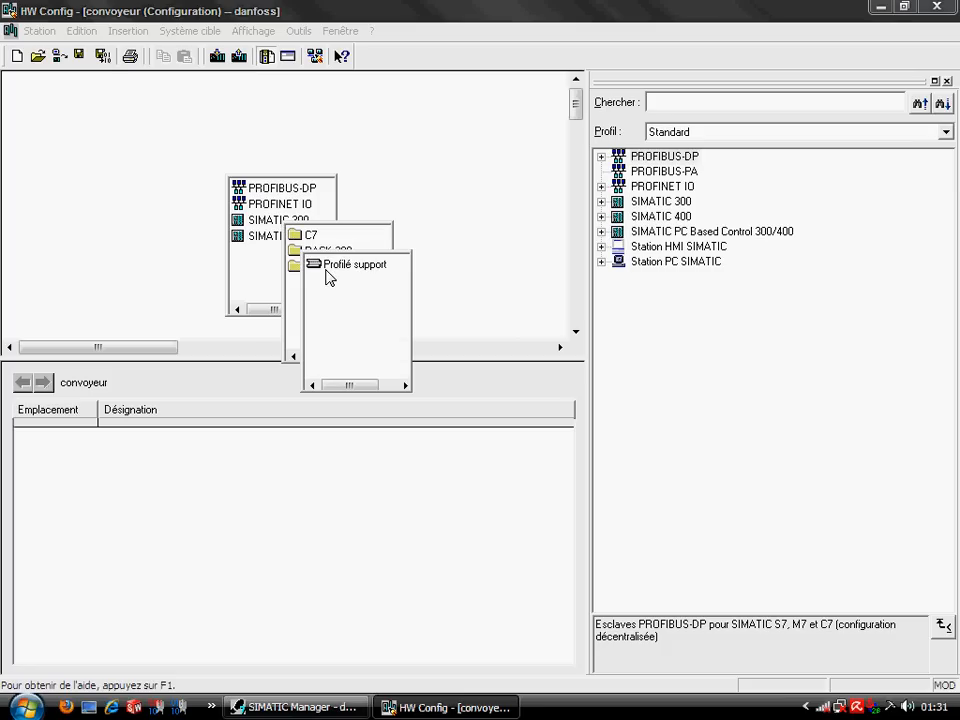
click(345, 264)
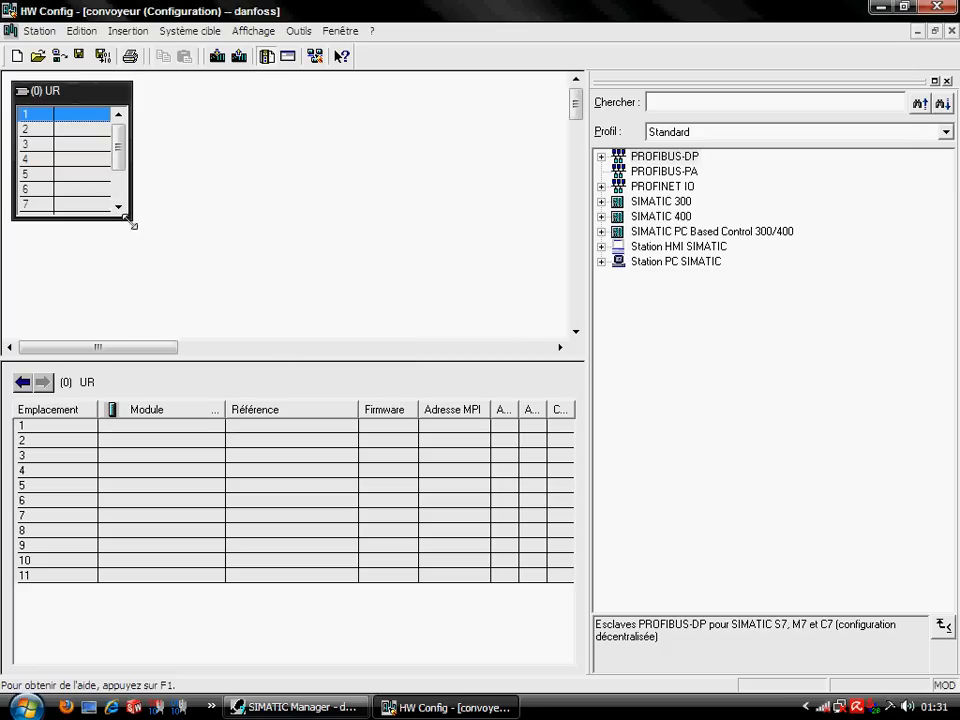
drag(134, 222, 405, 260)
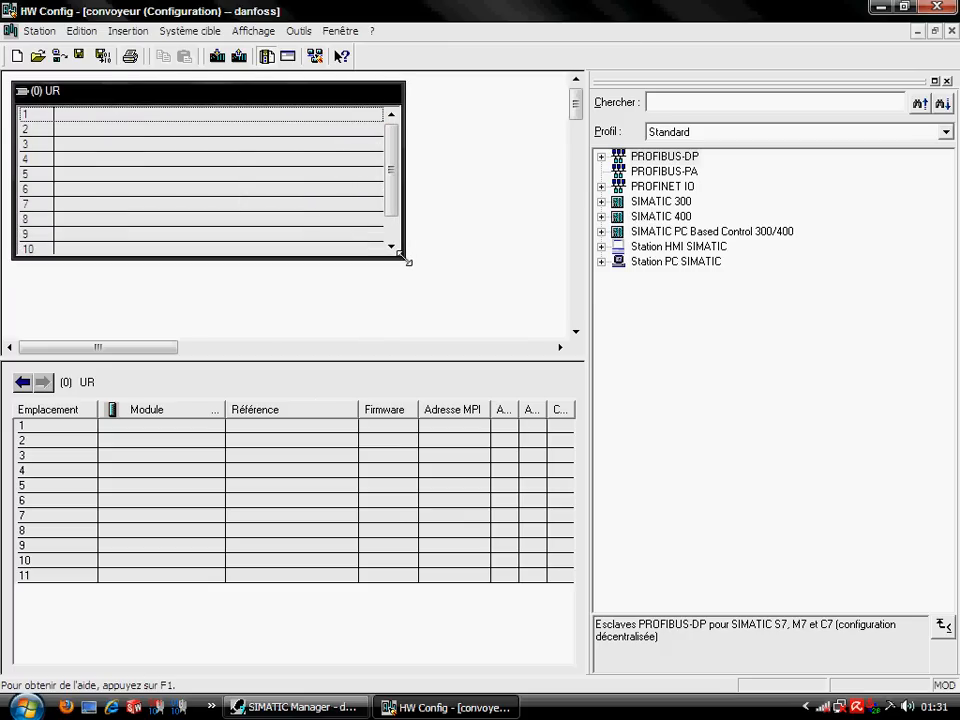
- Look through the rack's slots 1 to 11, from the first positions to the last ones and back
click(87, 118)
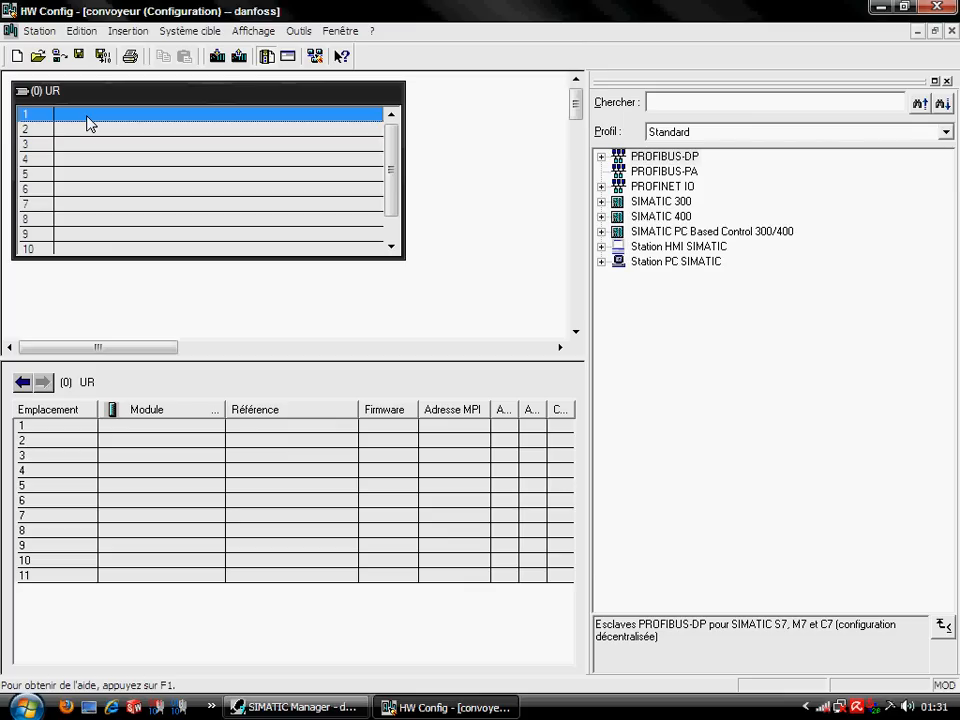
click(93, 129)
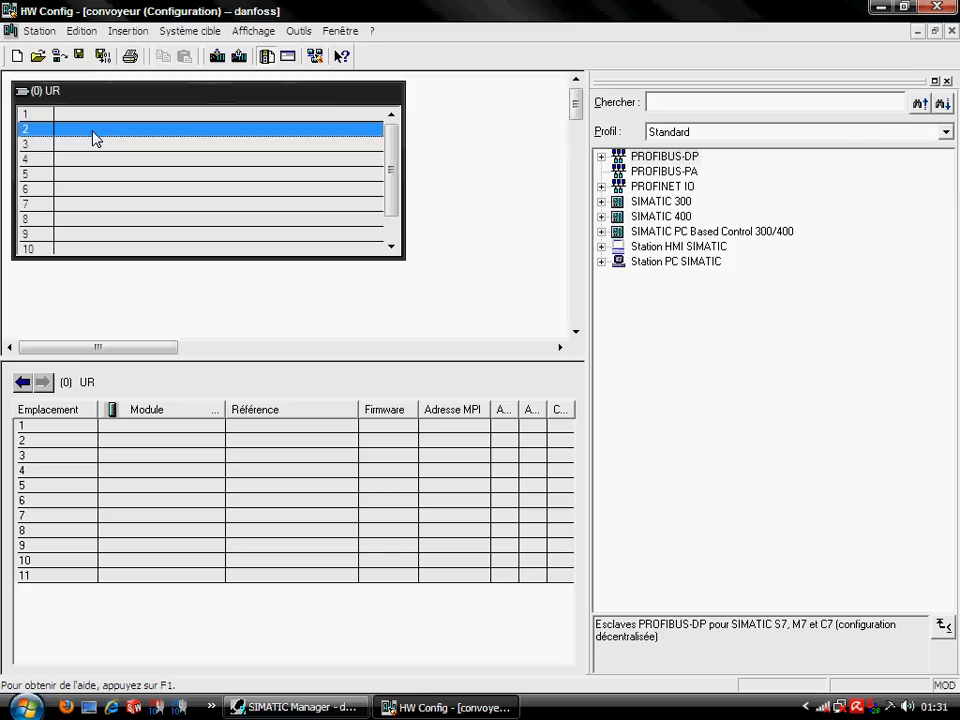
click(96, 146)
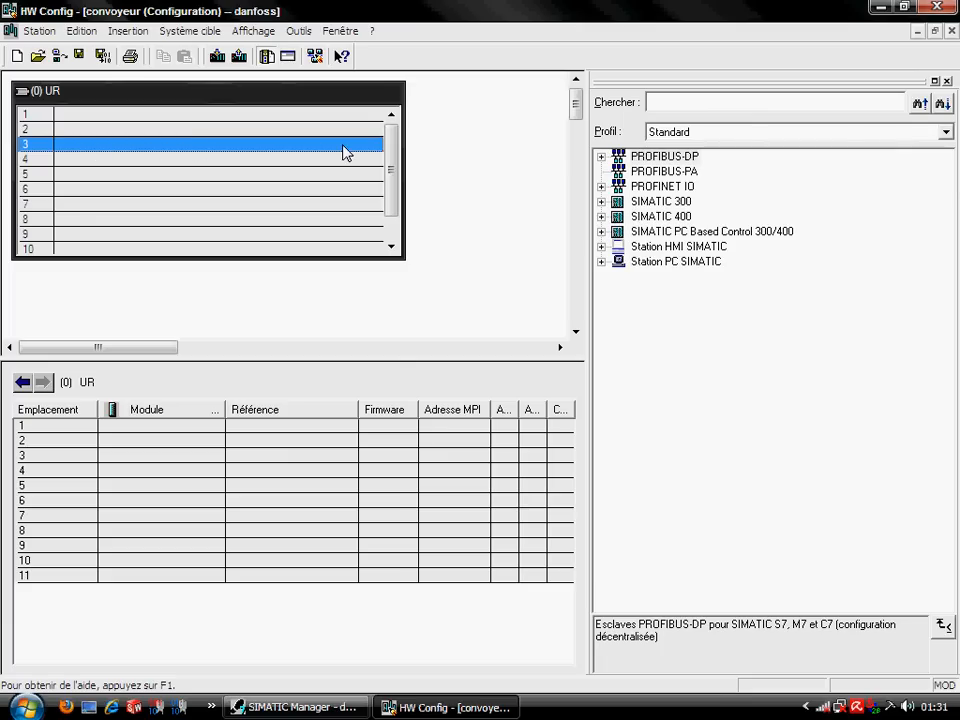
click(128, 170)
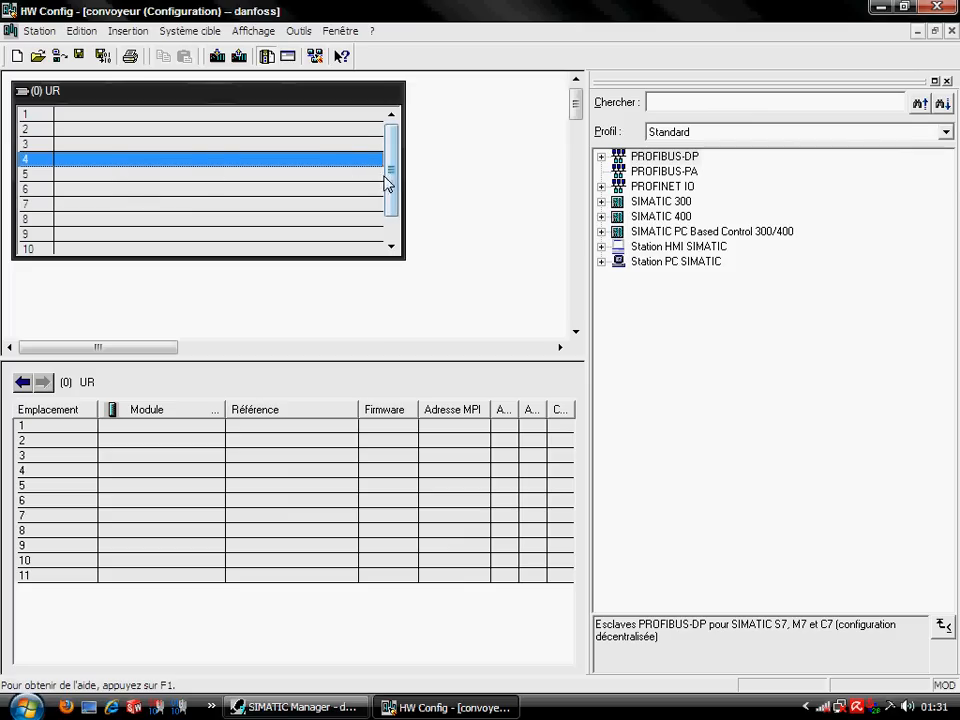
drag(390, 180, 391, 210)
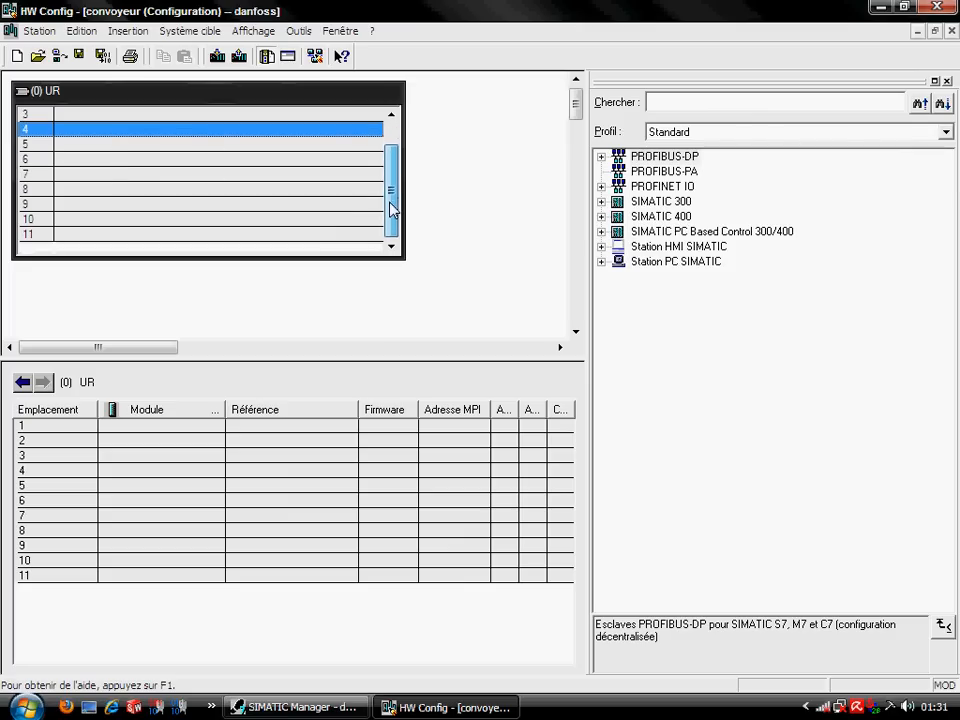
click(304, 237)
click(251, 131)
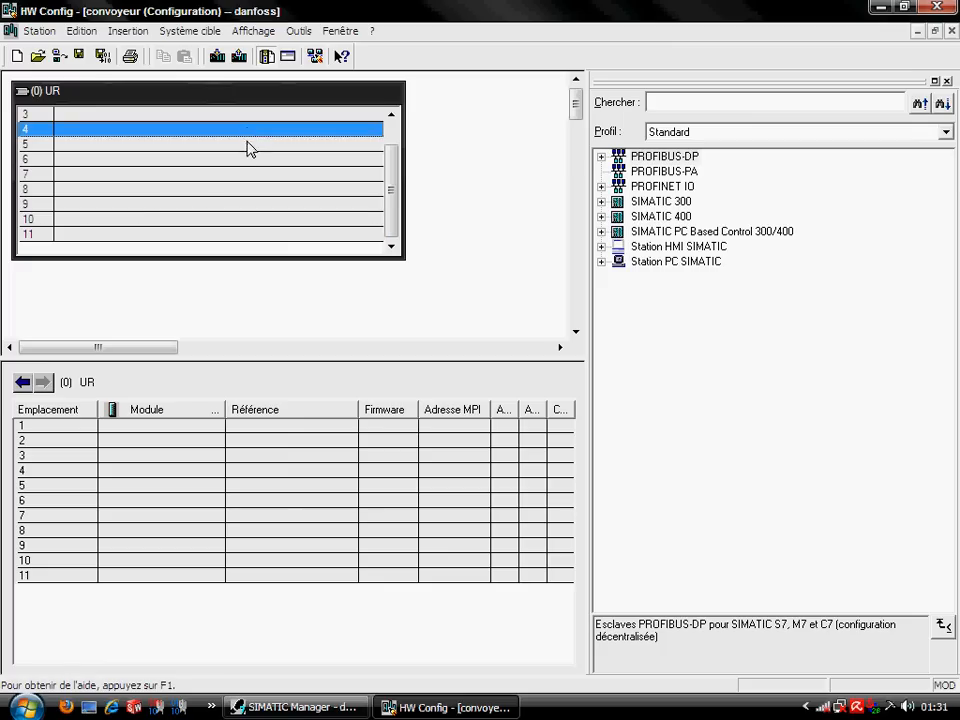
click(251, 147)
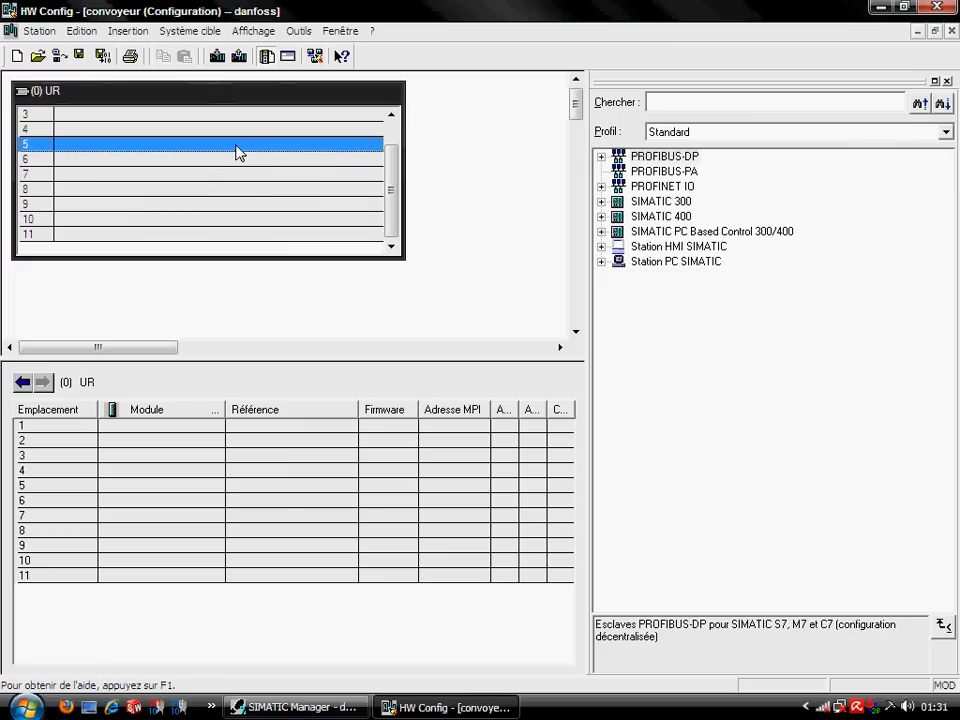
click(239, 170)
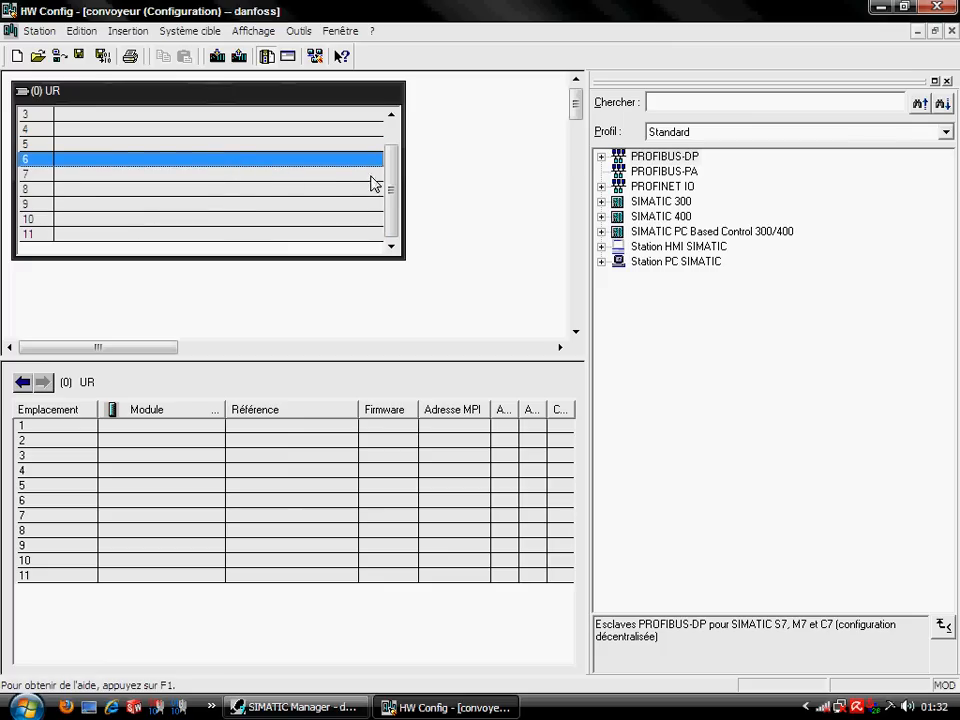
drag(388, 181, 389, 162)
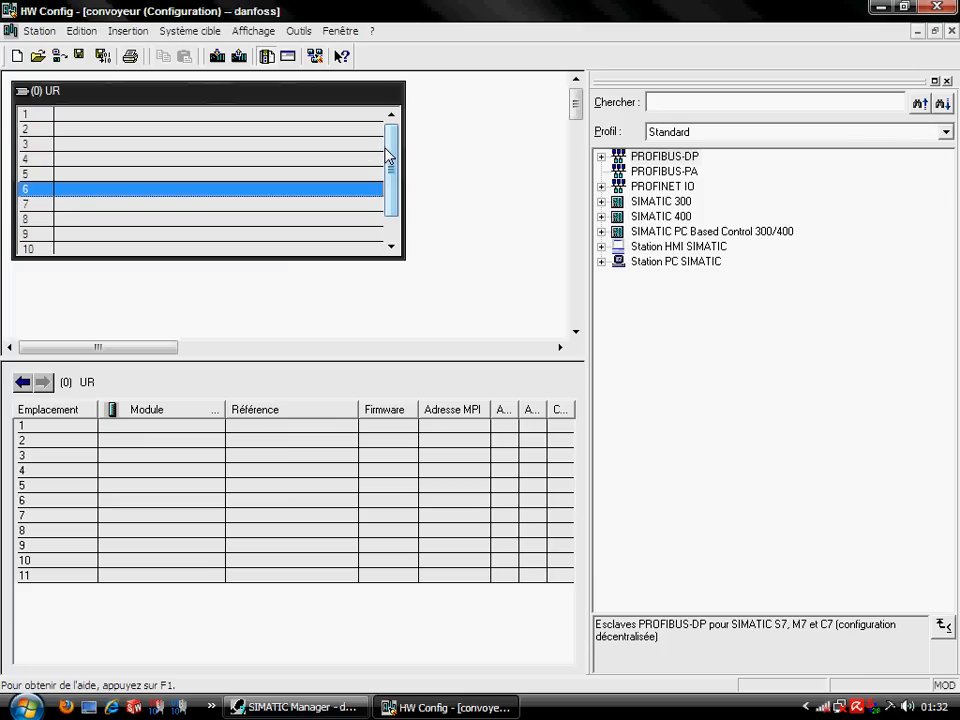
click(313, 209)
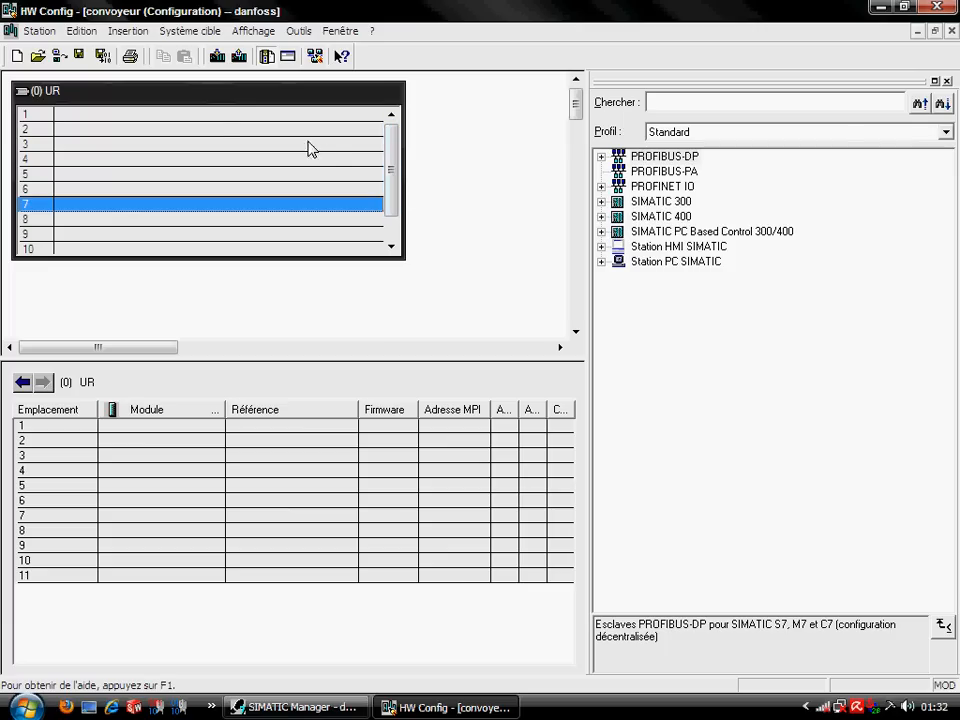
click(200, 116)
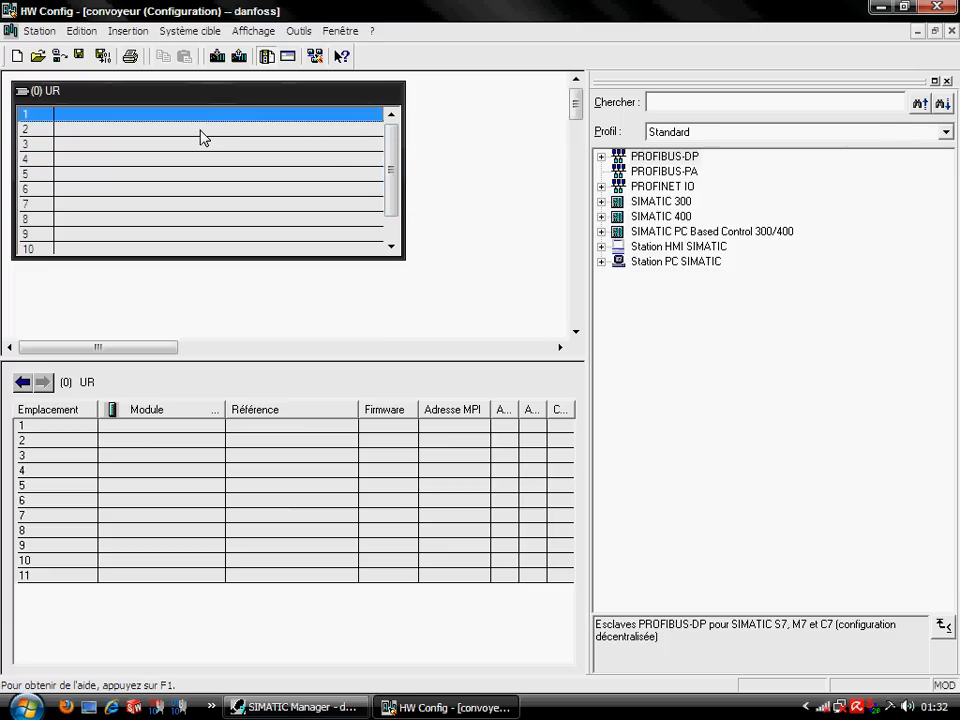
click(201, 131)
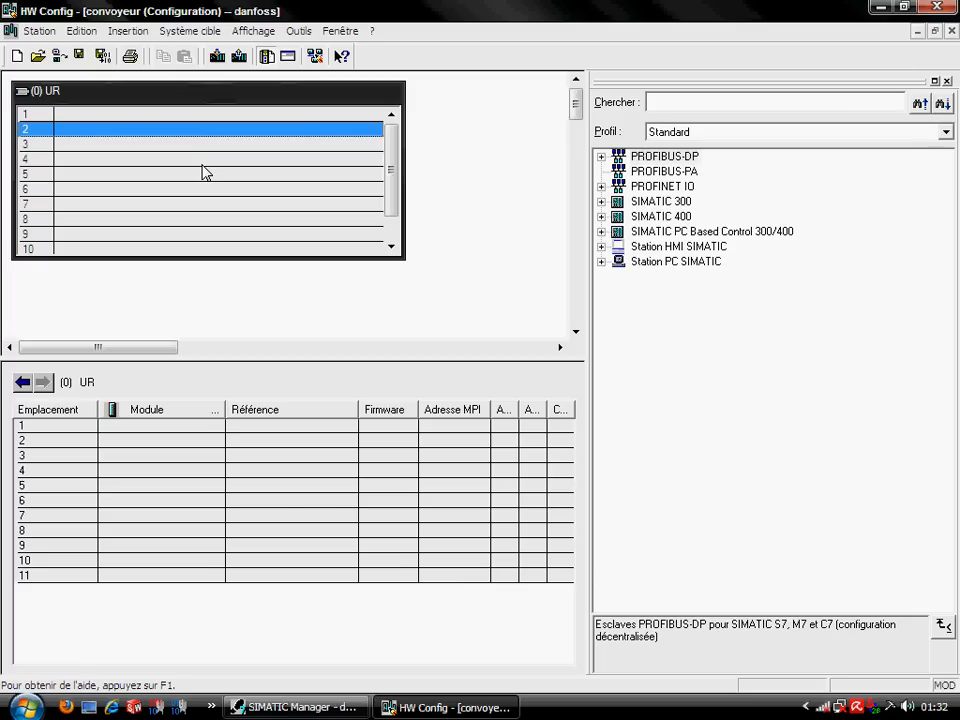
click(203, 172)
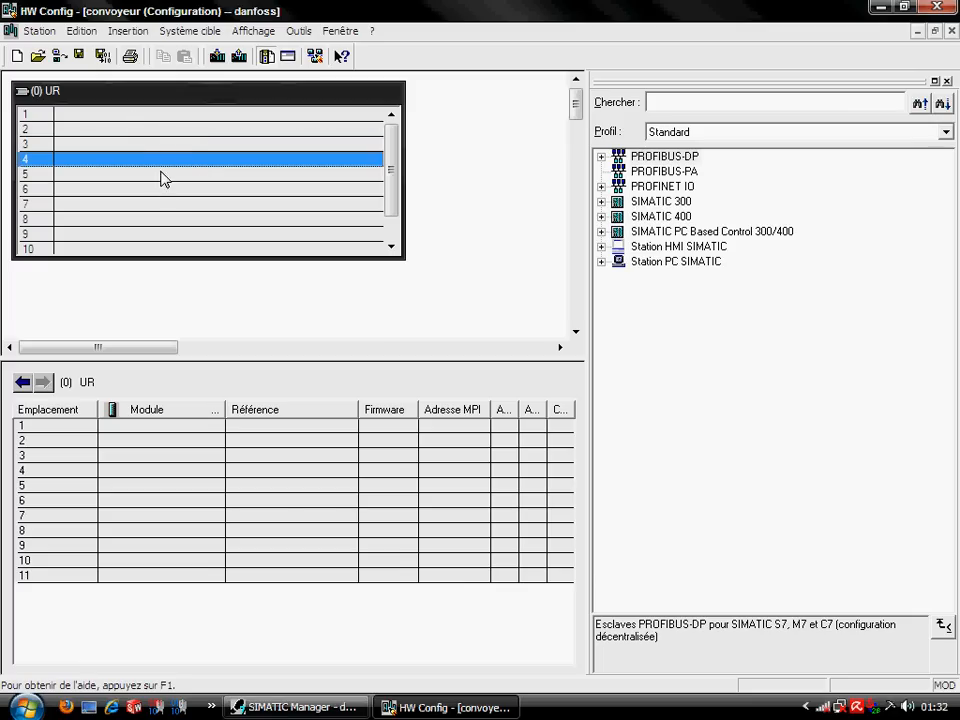
- Insert the PS 307 5A power supply into slot 1 of the rack
right_click(143, 125)
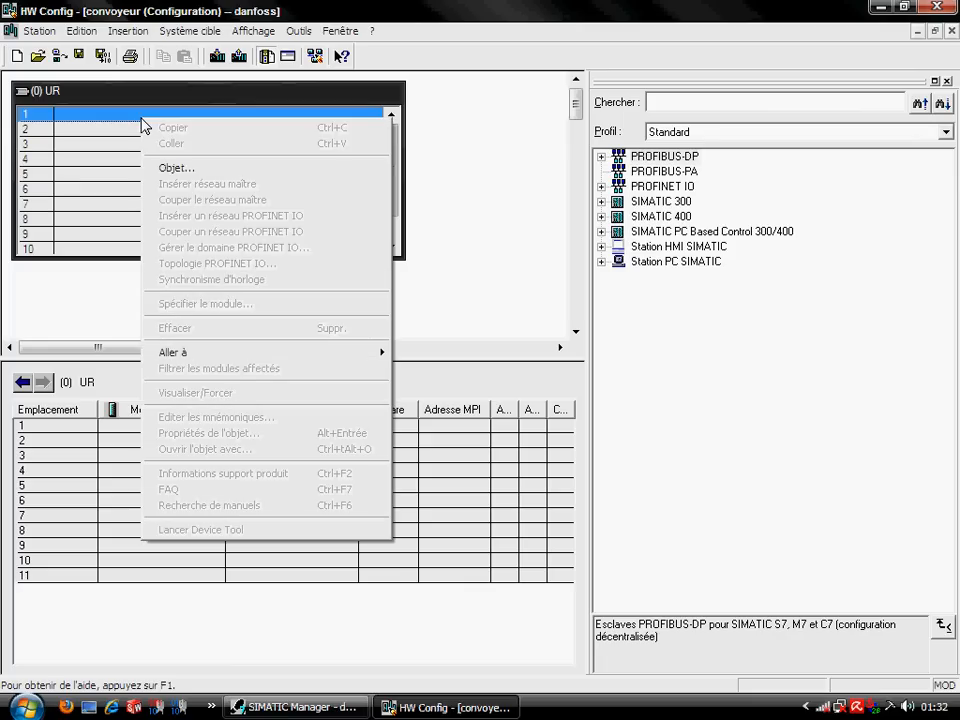
click(180, 169)
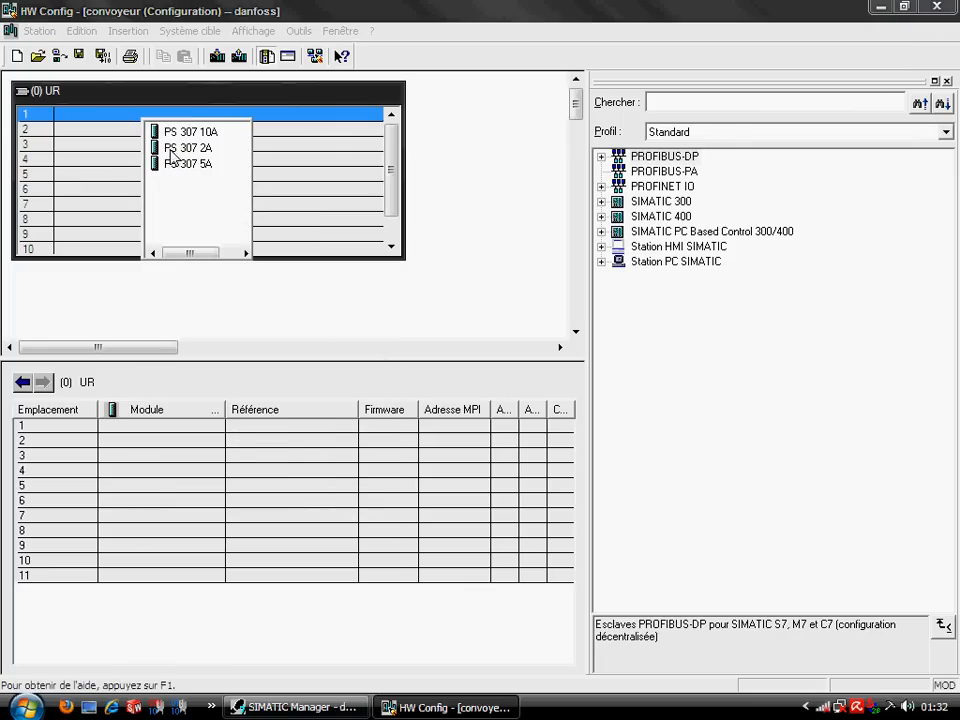
mouse_move(176, 155)
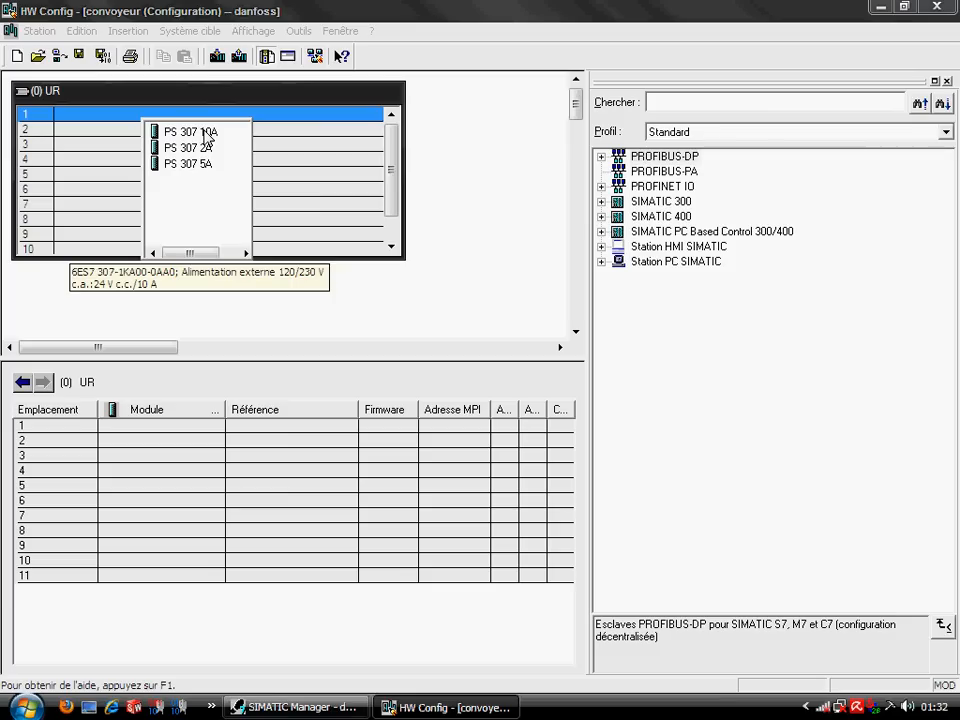
click(208, 164)
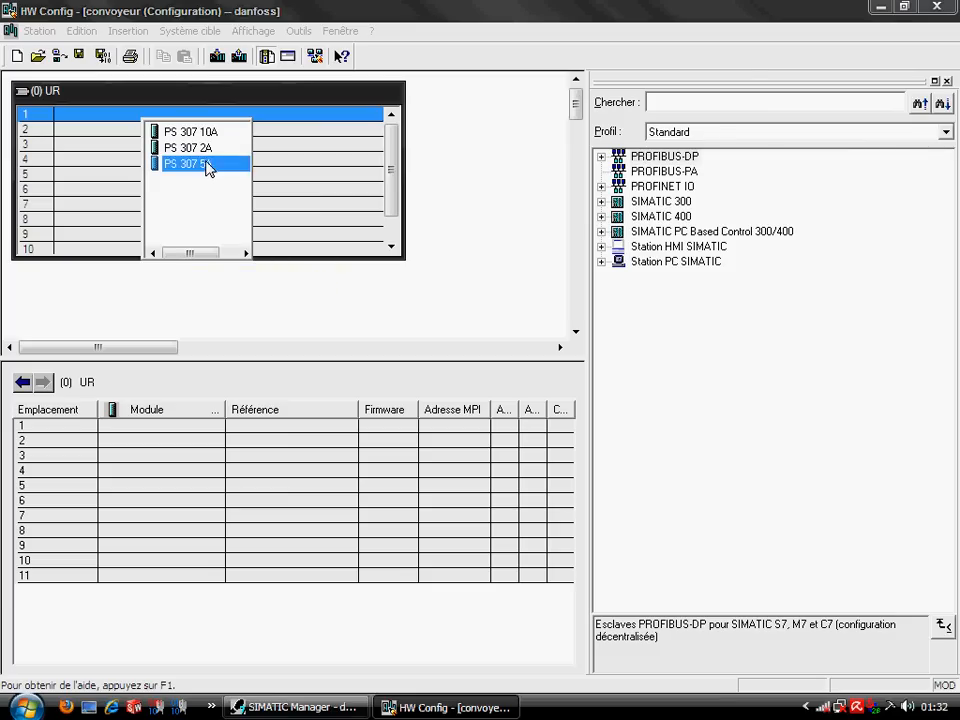
double_click(207, 164)
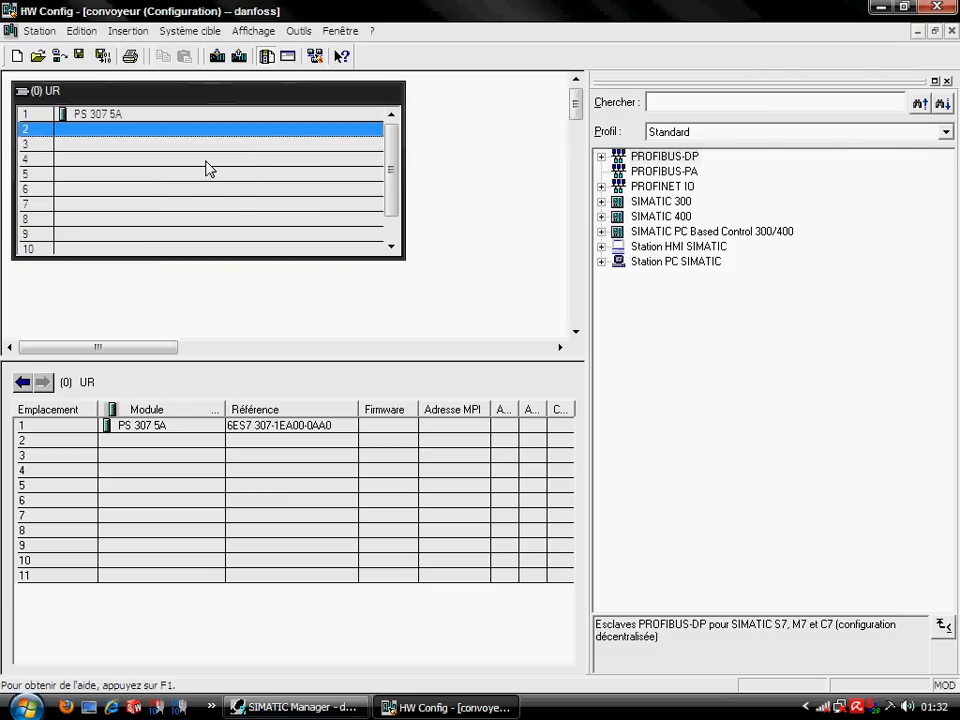
- Choose the CPU 314C-2 DP, reference 6ES7 314-6CG03, version V2.6, for slot 2 of the rack
right_click(95, 130)
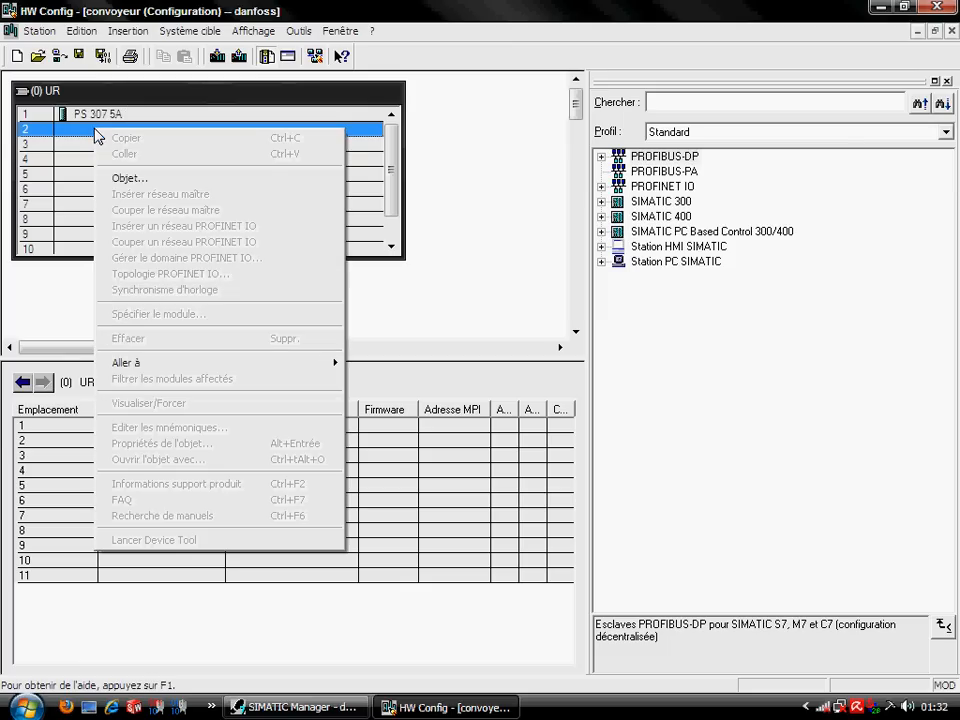
click(129, 178)
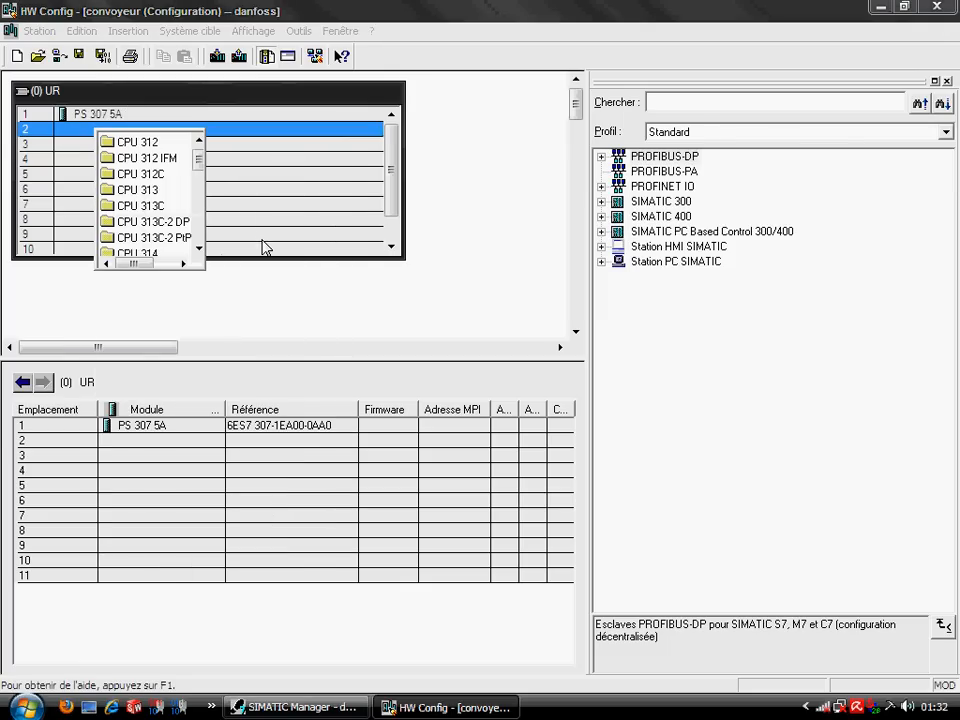
drag(198, 165, 198, 187)
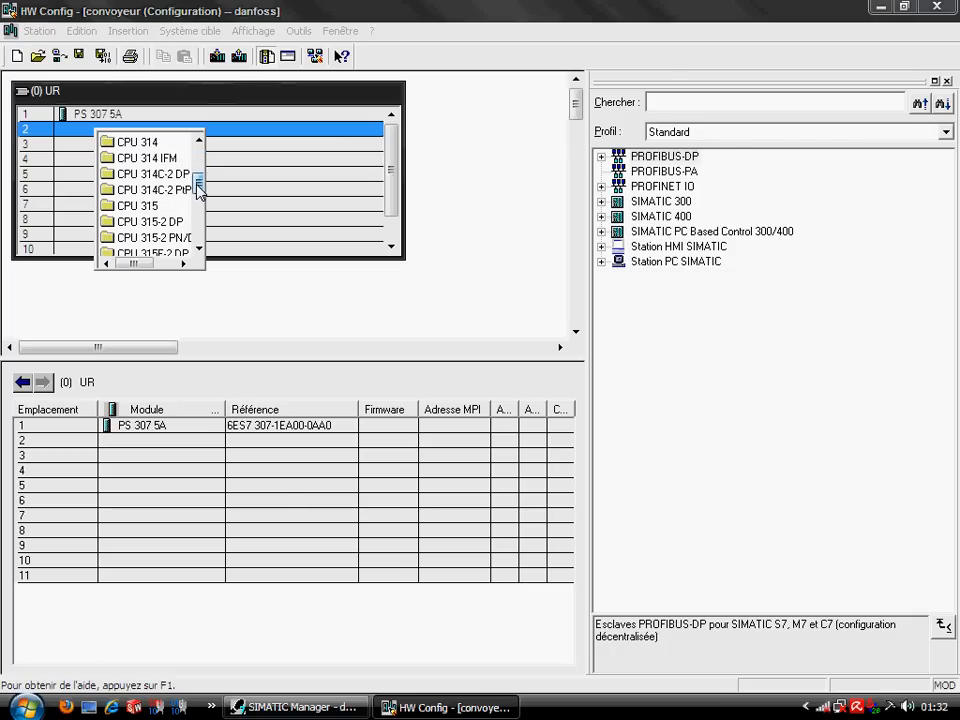
mouse_move(168, 180)
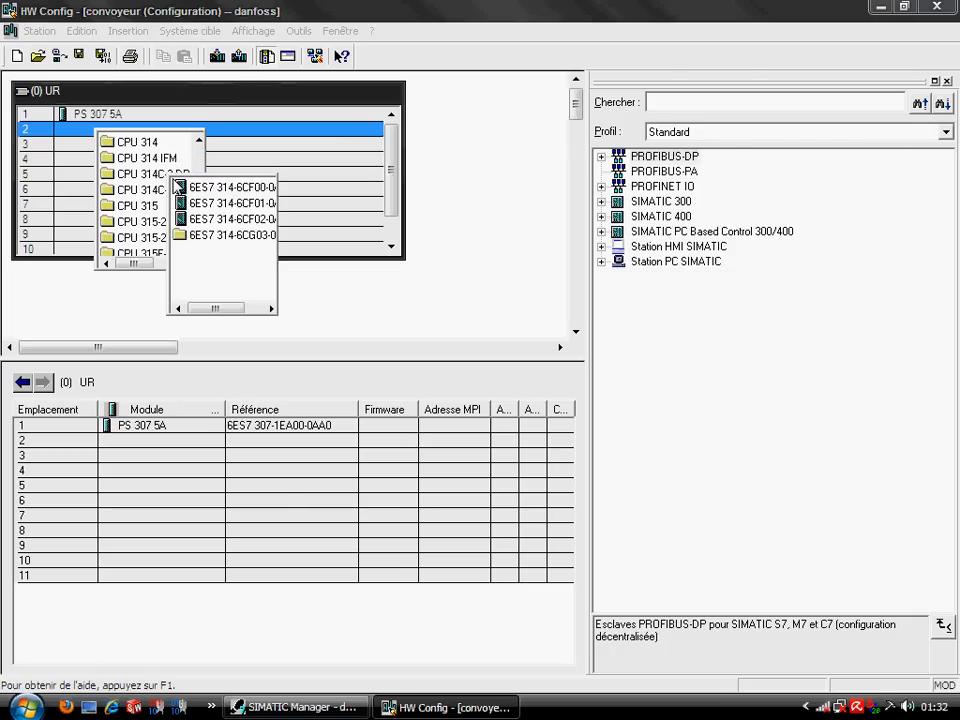
mouse_move(212, 241)
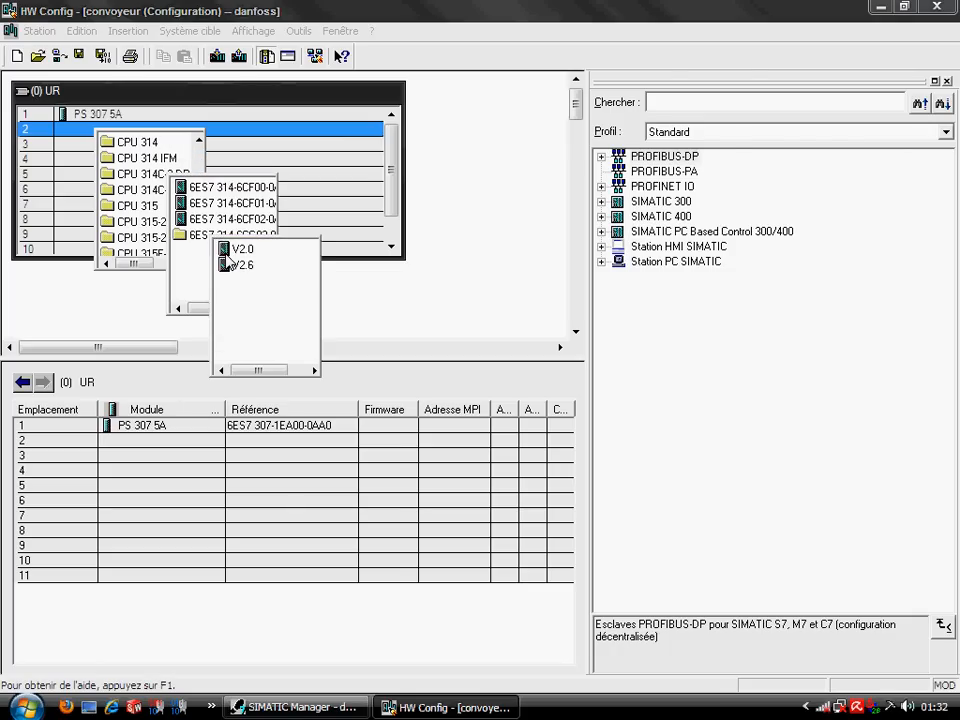
mouse_move(235, 268)
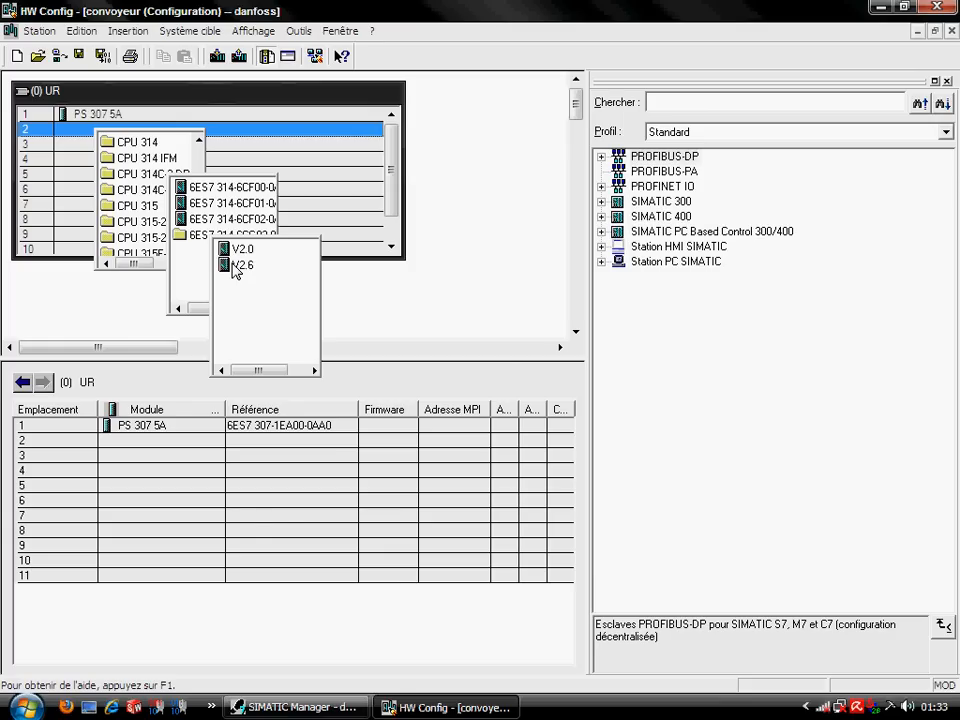
click(236, 266)
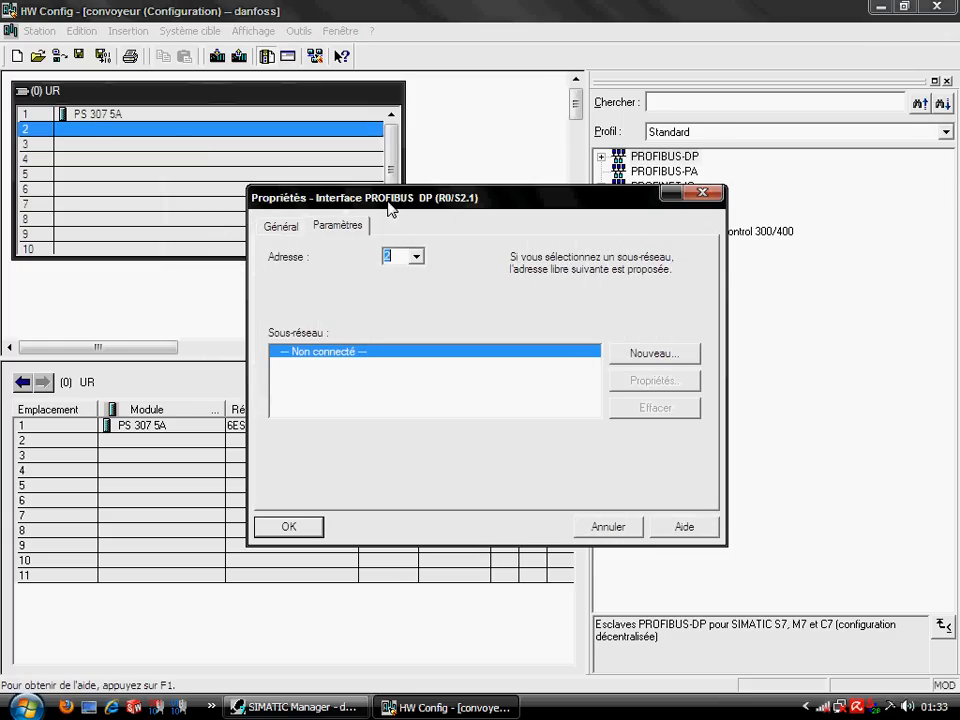
- Review the general properties of the CPU's PROFIBUS DP interface and accept it with address 2 and no connected subnet
click(287, 229)
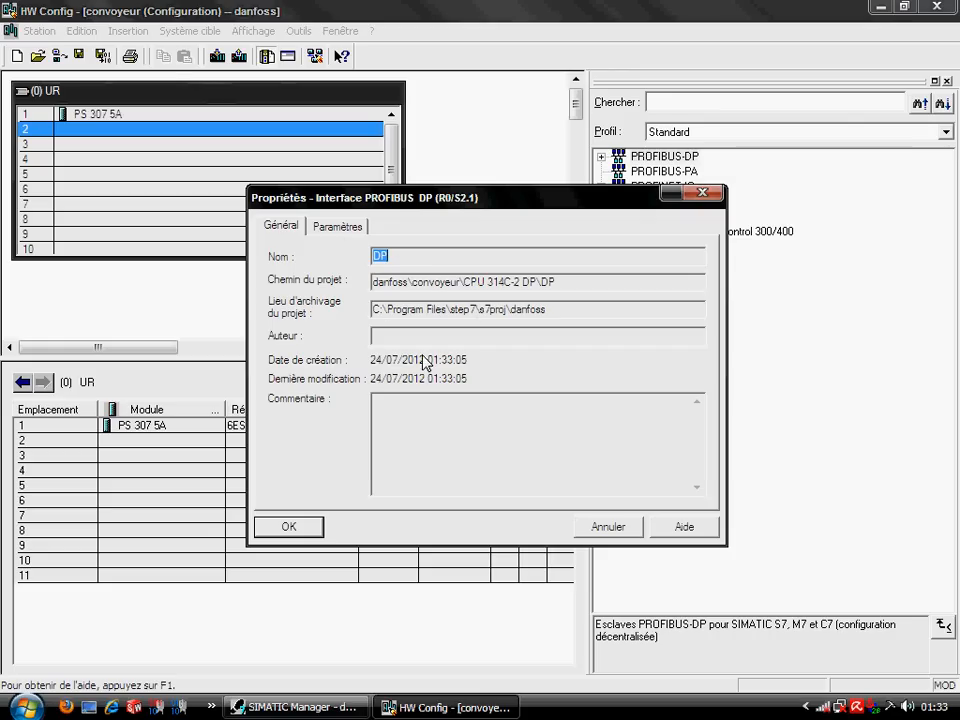
click(340, 227)
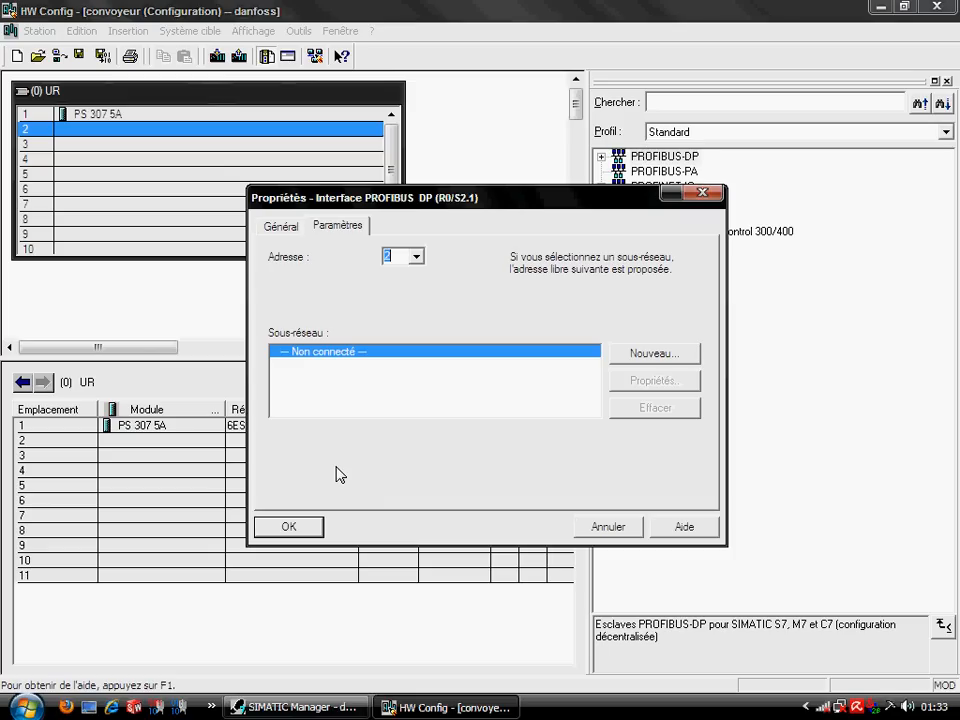
click(289, 527)
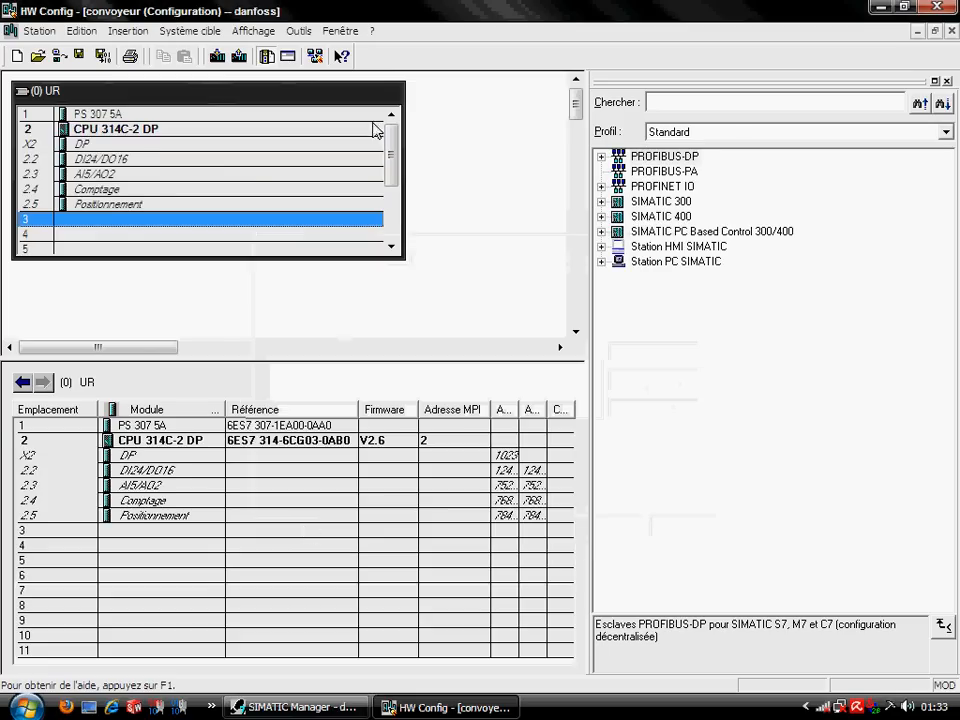
- Insert the SM 323 DI16/DO16x24V/0.5A digital module from SIMATIC 300, SM-300, DI/DO-300 into slot 4
click(115, 236)
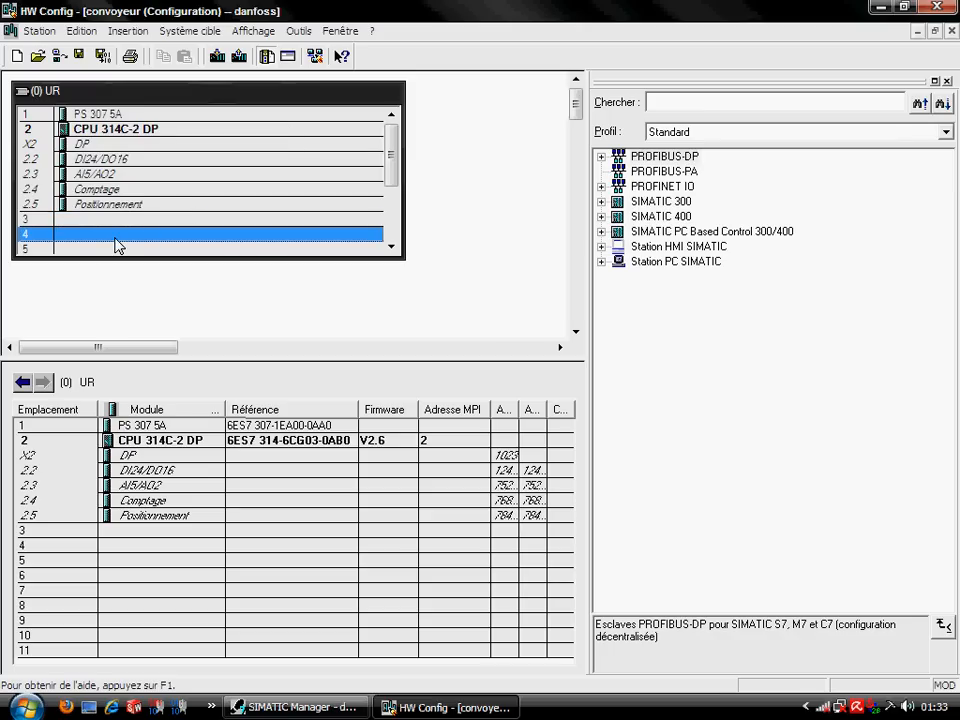
right_click(118, 245)
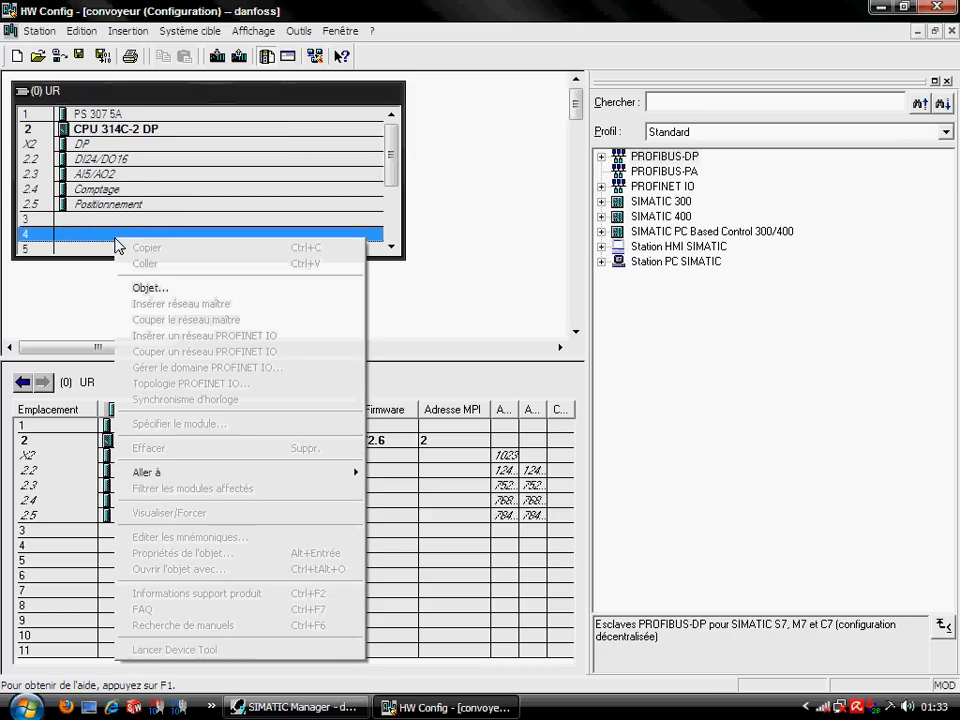
click(161, 289)
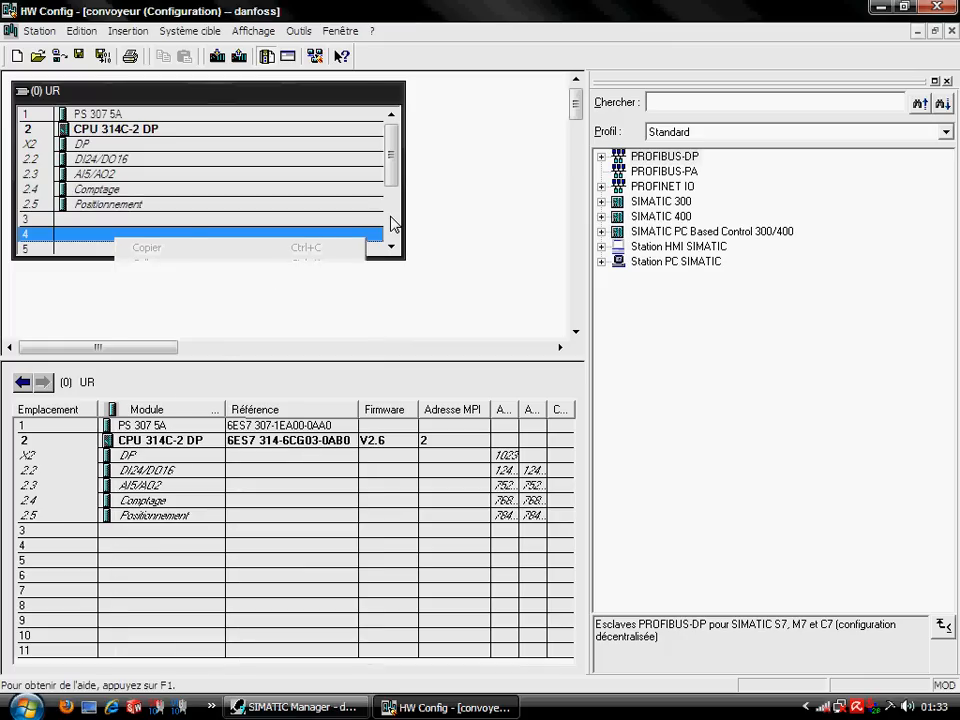
mouse_move(190, 288)
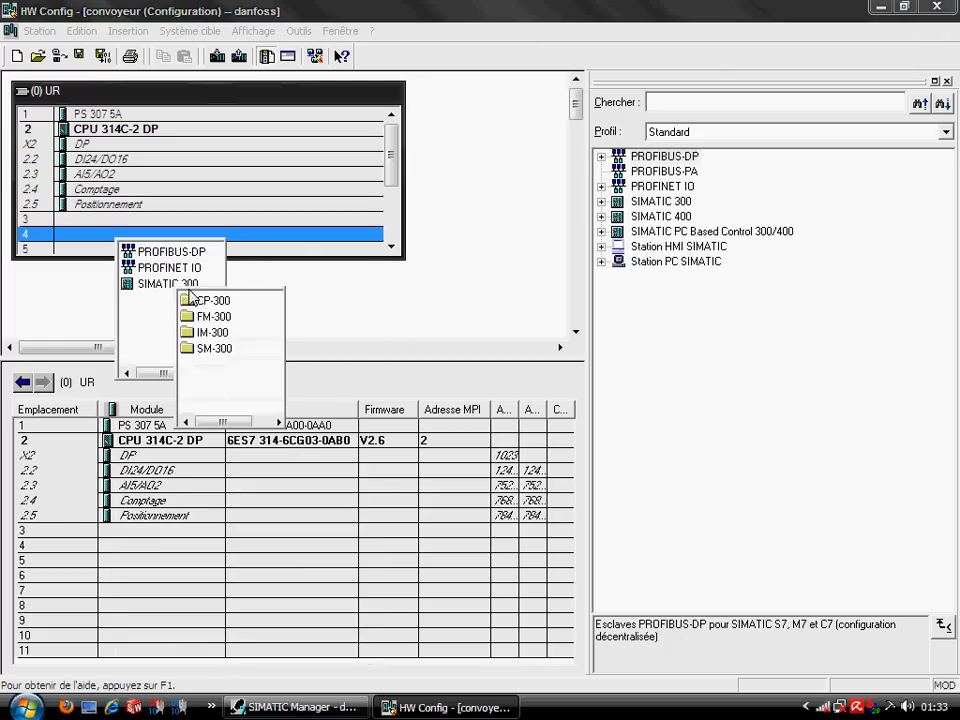
click(213, 350)
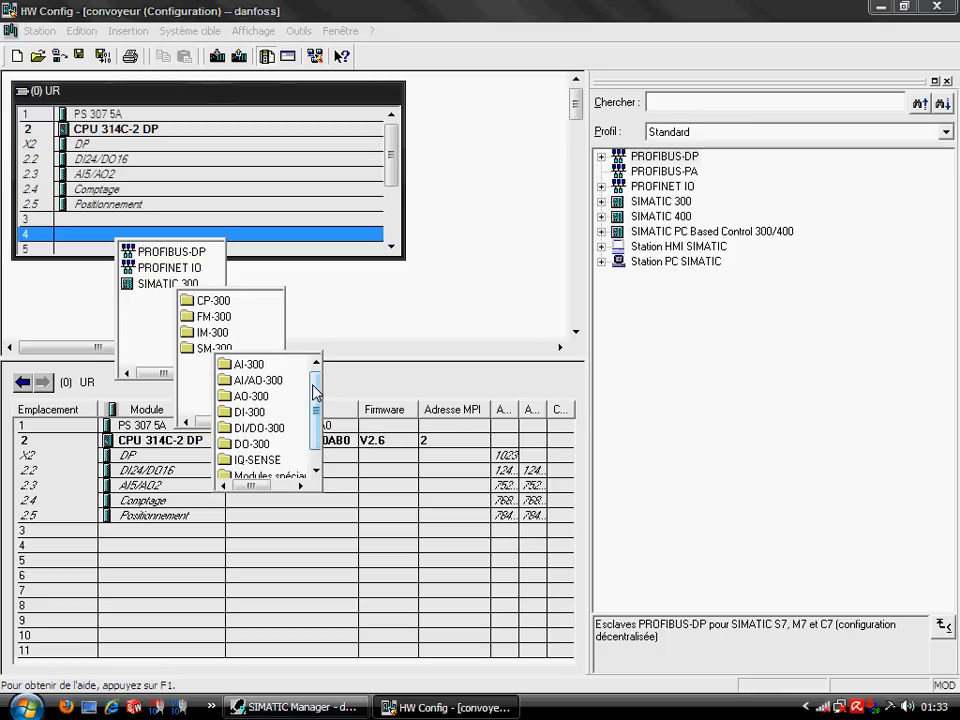
drag(314, 392, 315, 400)
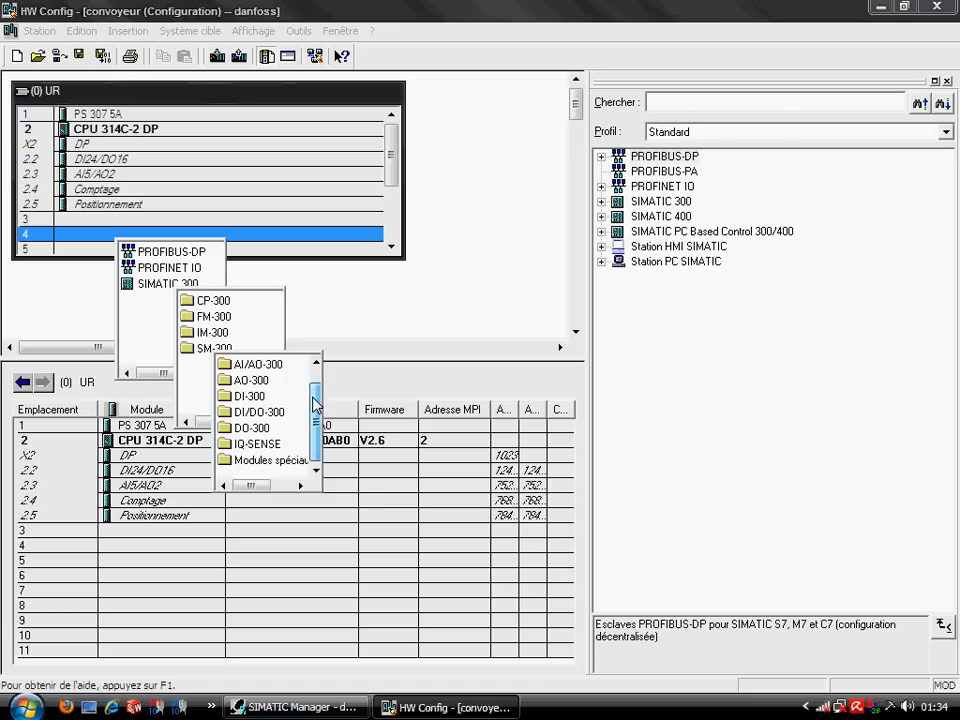
click(262, 418)
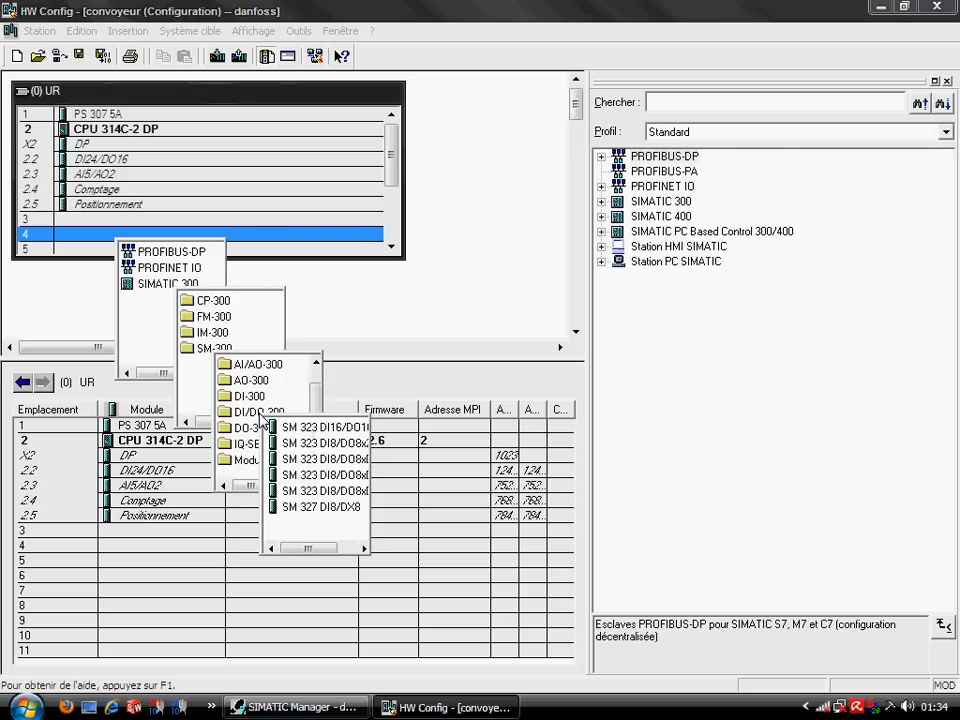
click(340, 430)
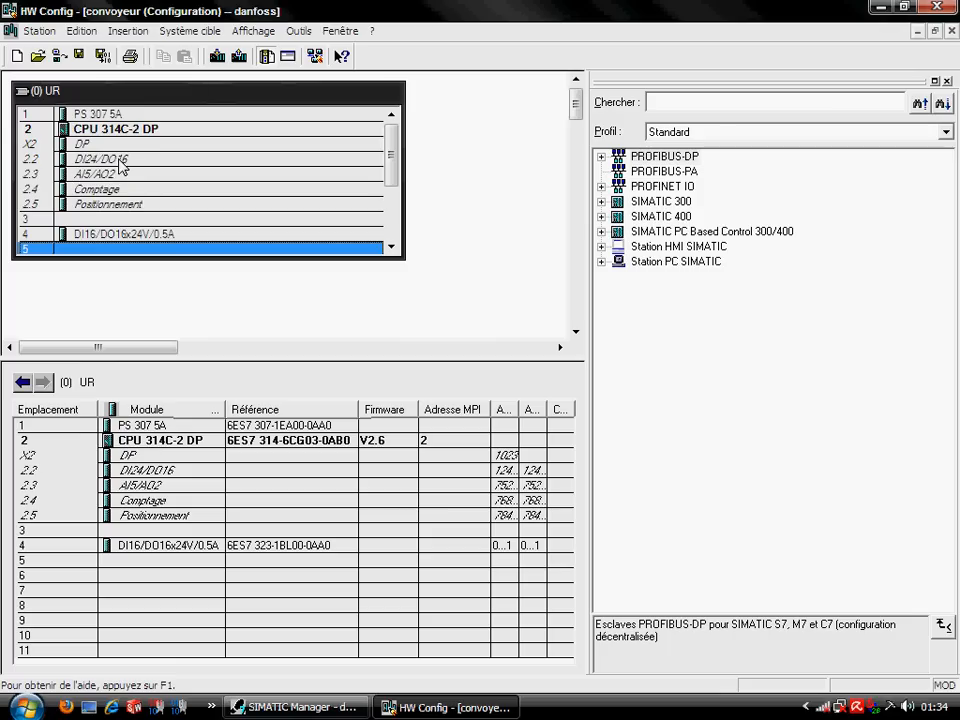
- Check the input and output addresses of the CPU's integrated DI24/DO16 module in slot 2.2
click(104, 160)
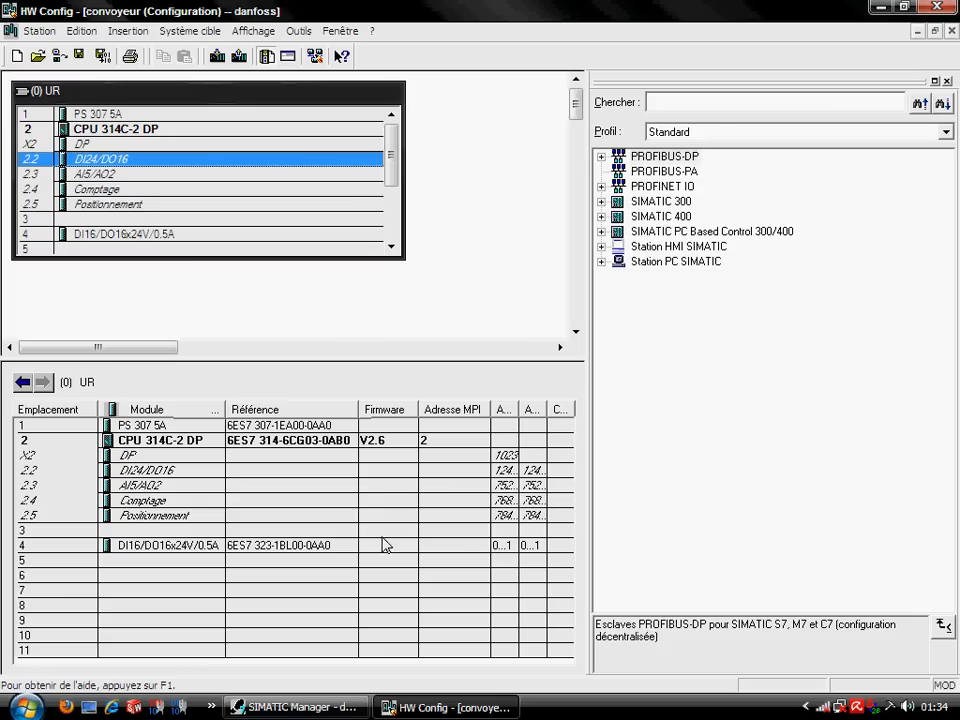
click(518, 405)
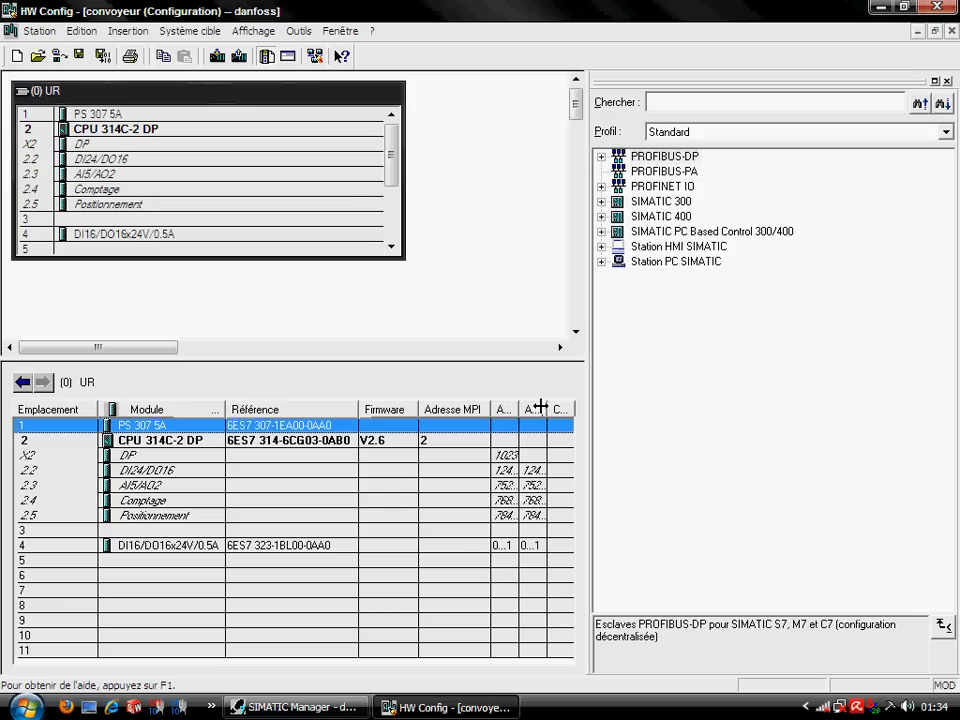
click(515, 468)
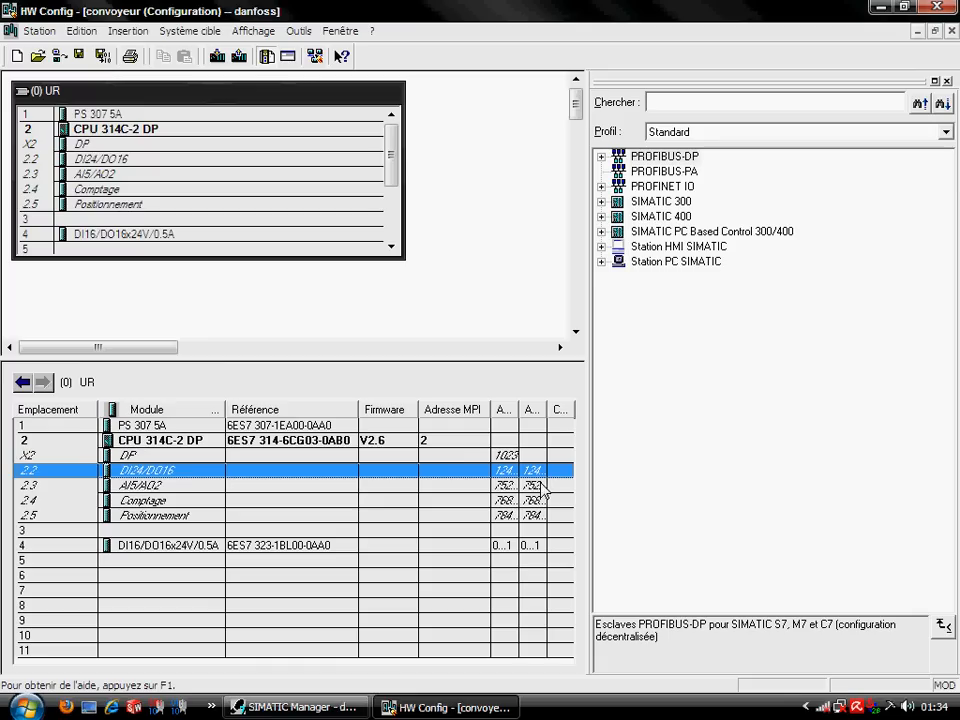
double_click(515, 478)
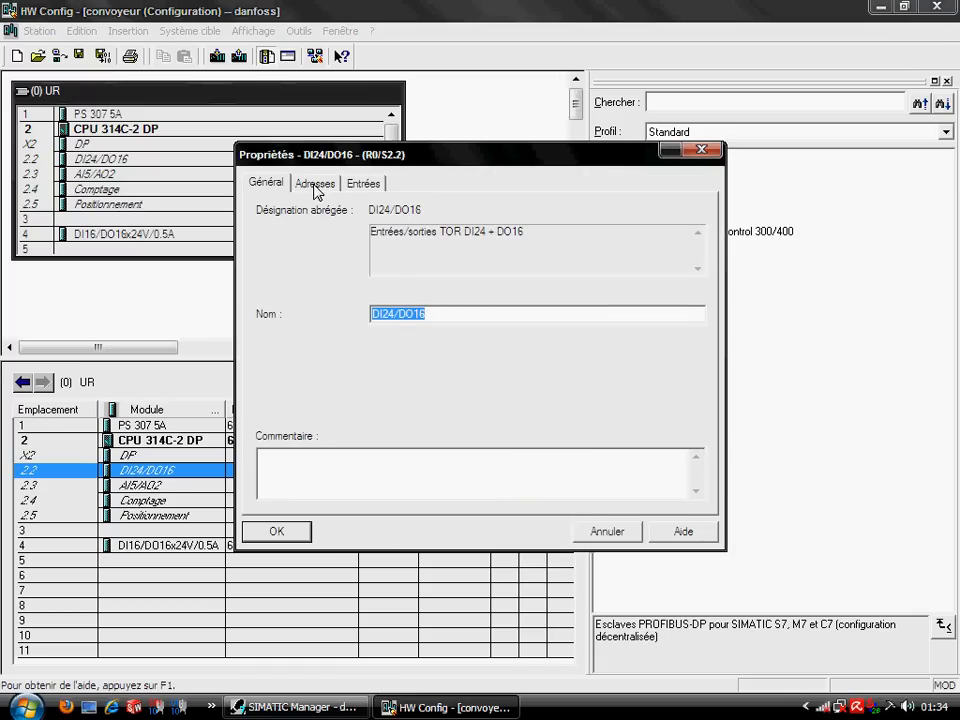
click(315, 187)
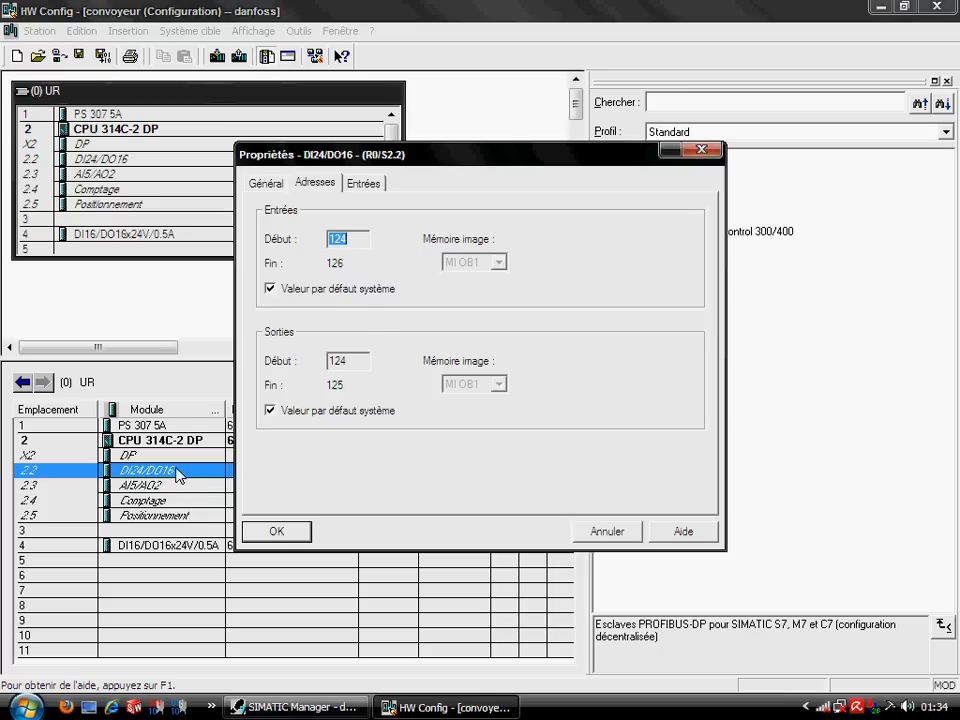
click(281, 531)
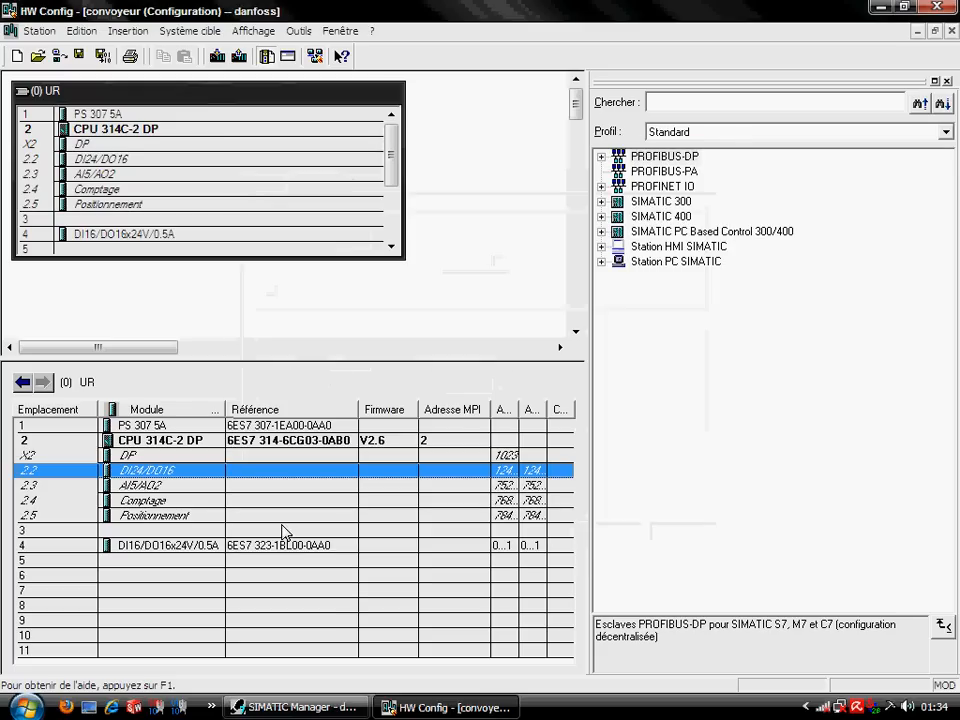
- Check the input and output addresses of the DI16/DO16x24V/0.5A module in slot 4
click(237, 548)
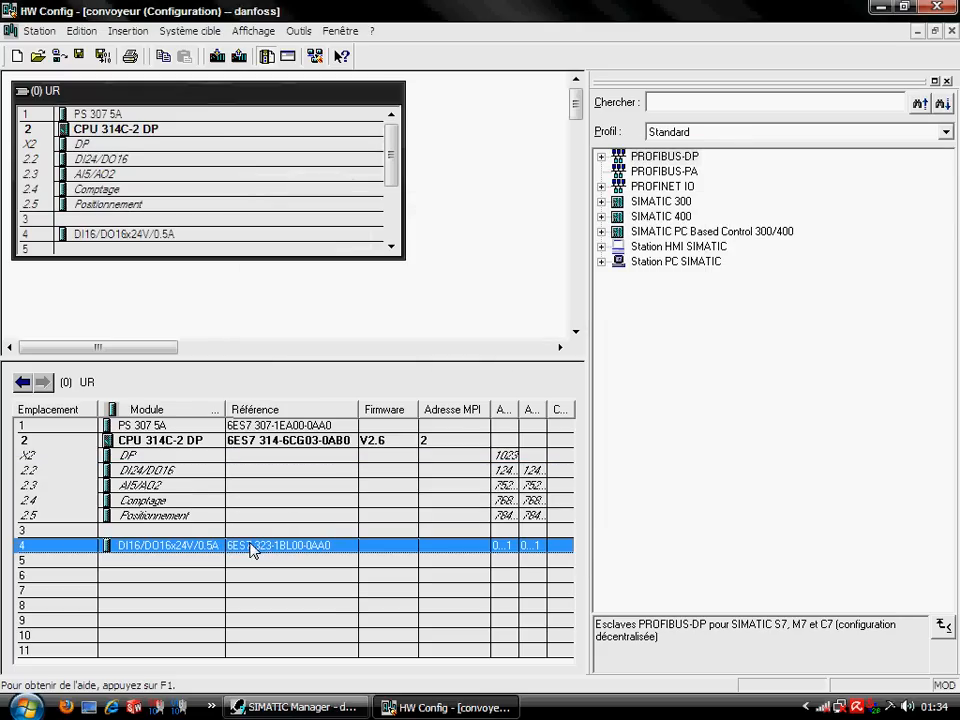
double_click(160, 550)
click(312, 186)
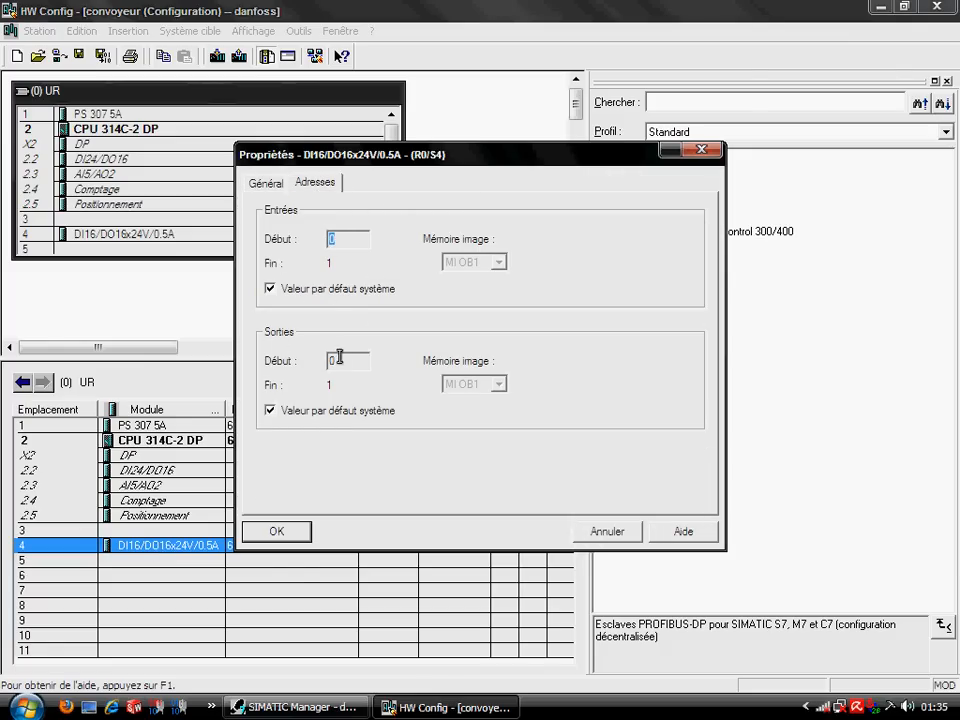
click(270, 530)
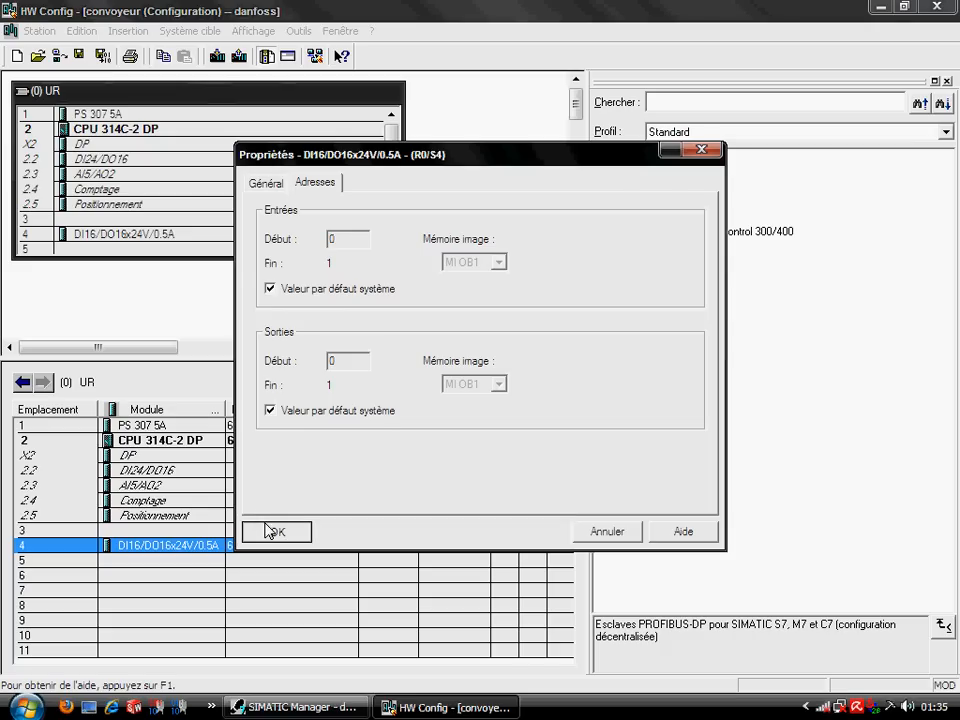
- Save and compile the station configuration, assigning message numbers uniquely for the CPU
click(103, 56)
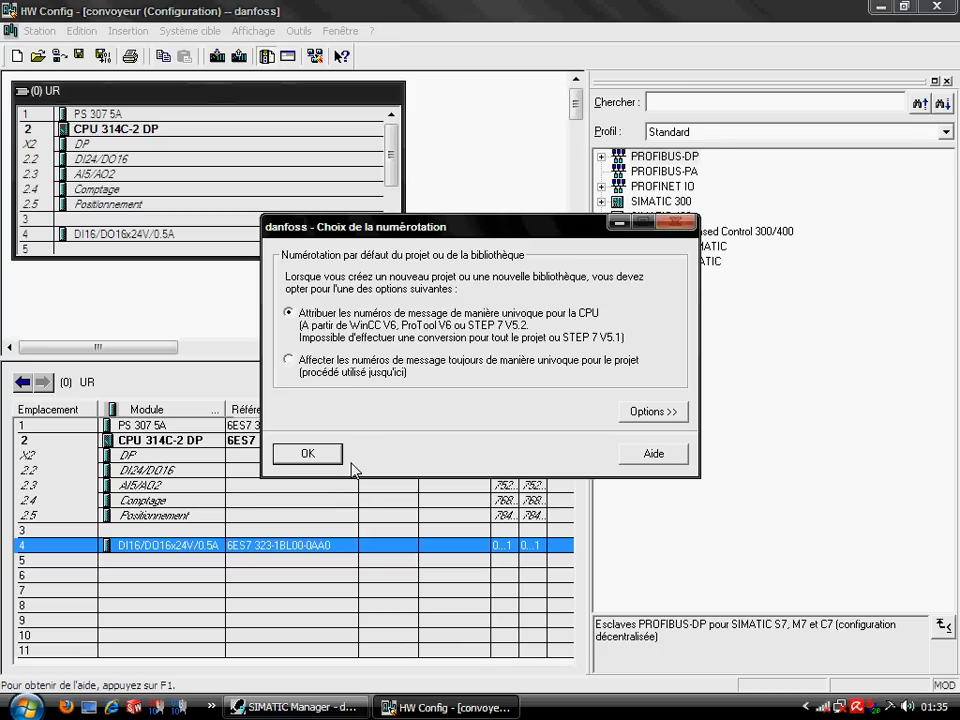
click(309, 453)
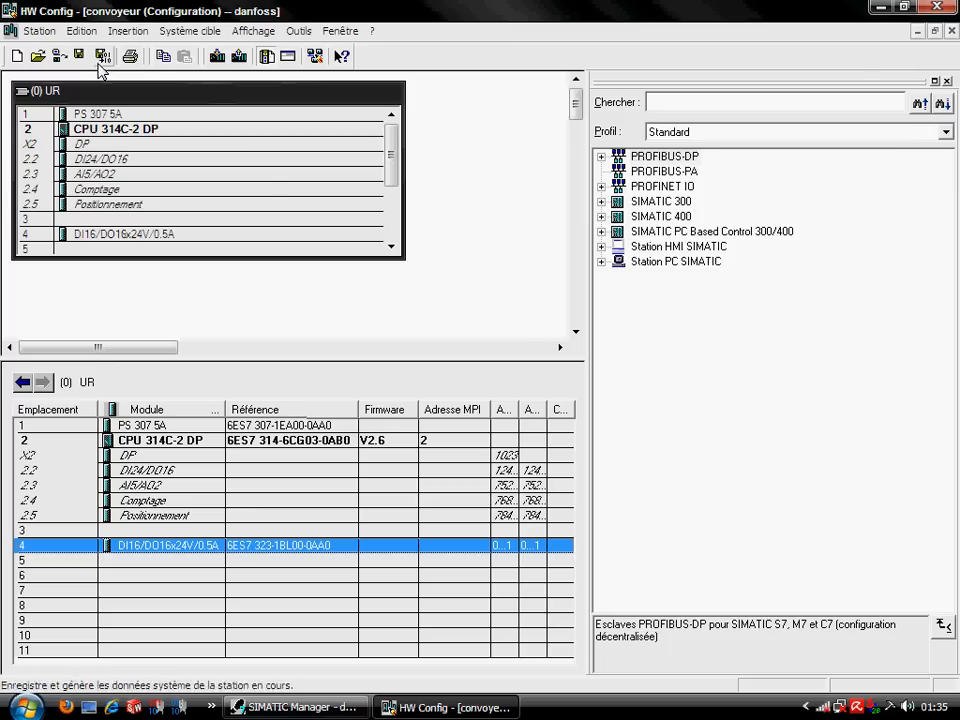
- Switch to SIMATIC Manager and examine the convoyeur station's tree through CPU 314C-2 DP and its S7 program to the contents of Blocs
click(334, 714)
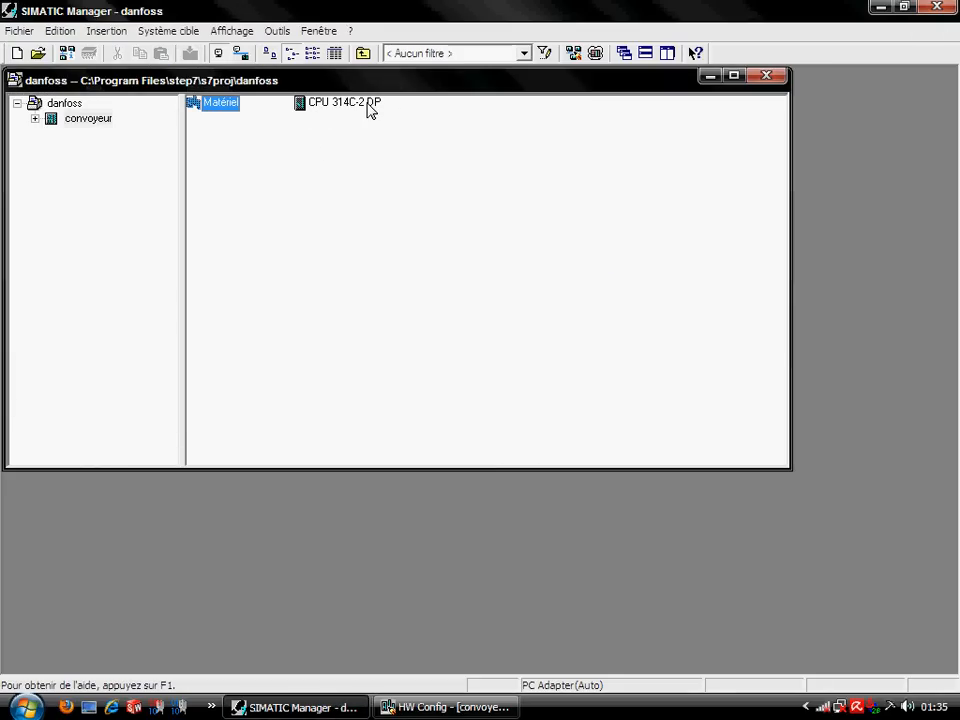
click(330, 104)
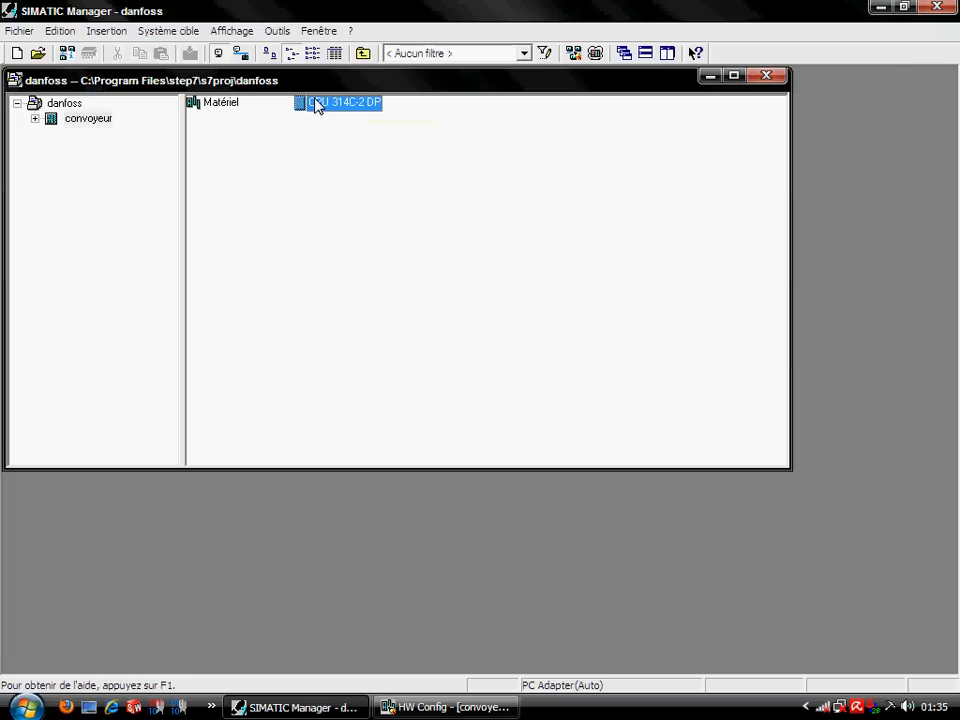
click(35, 119)
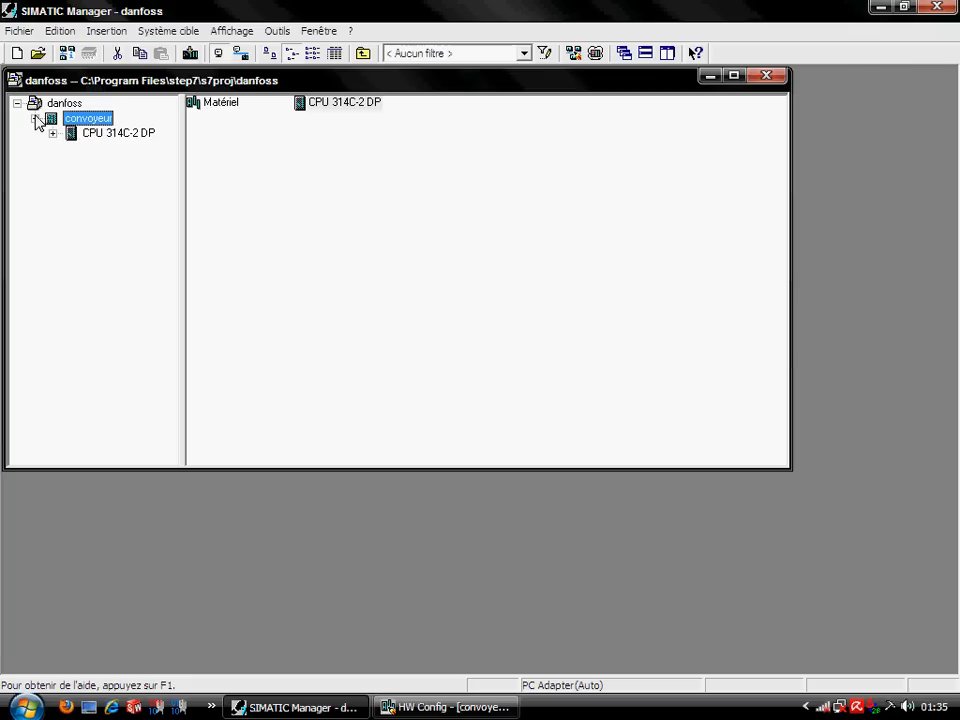
click(76, 136)
click(53, 133)
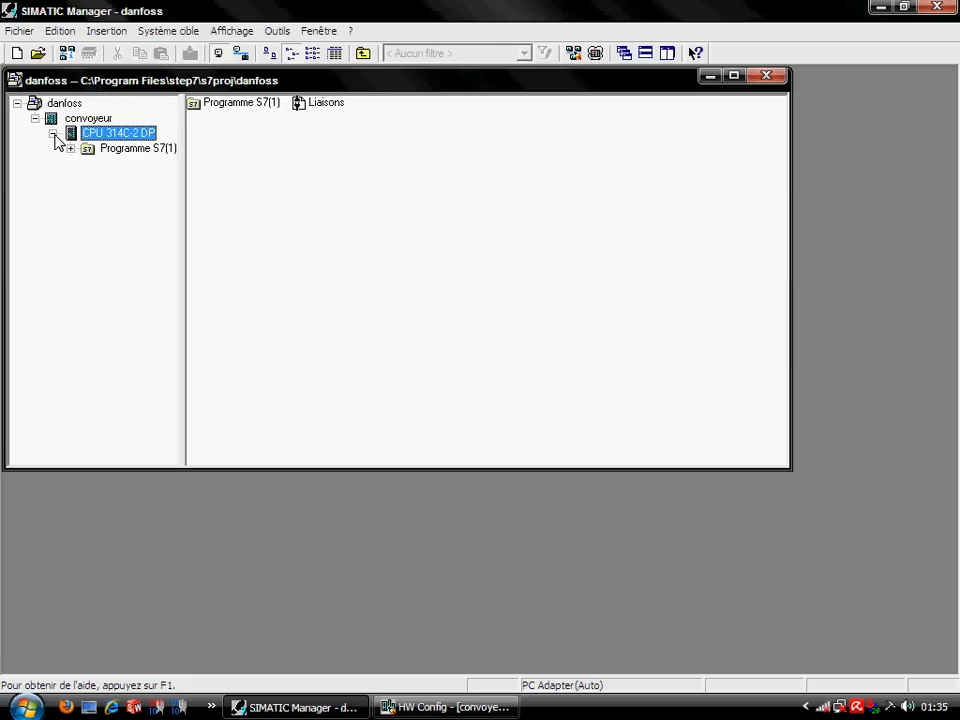
click(92, 149)
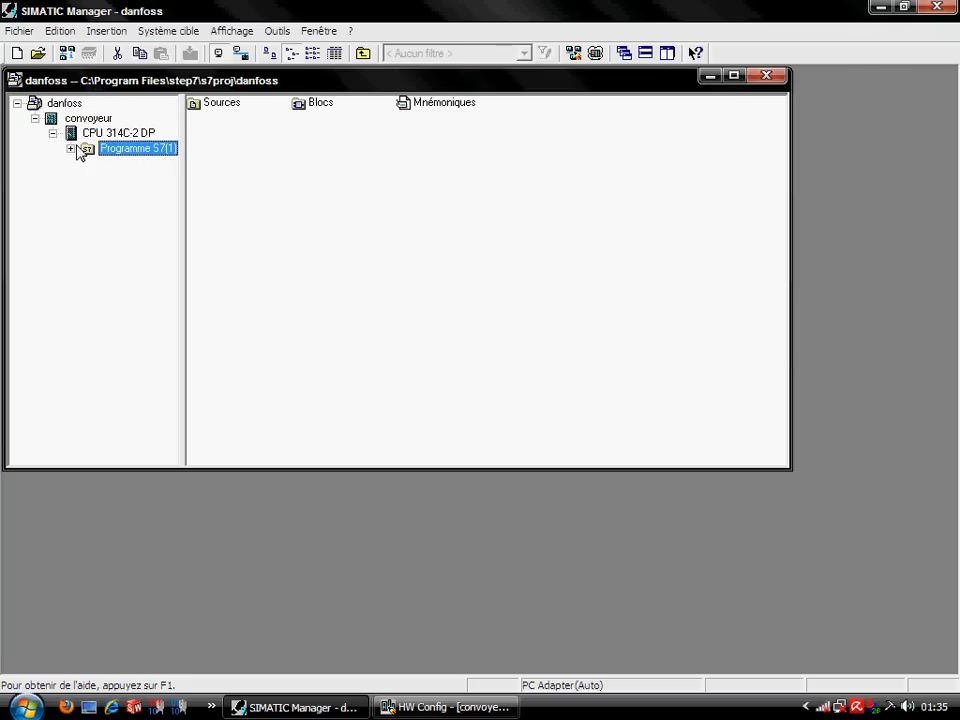
click(70, 148)
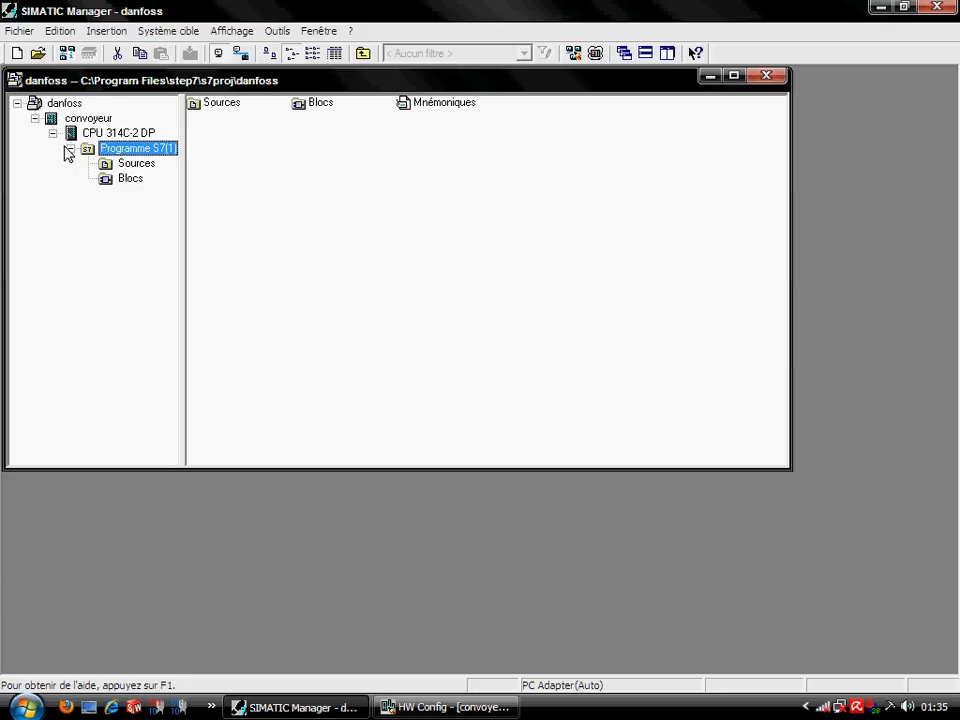
click(120, 182)
click(222, 104)
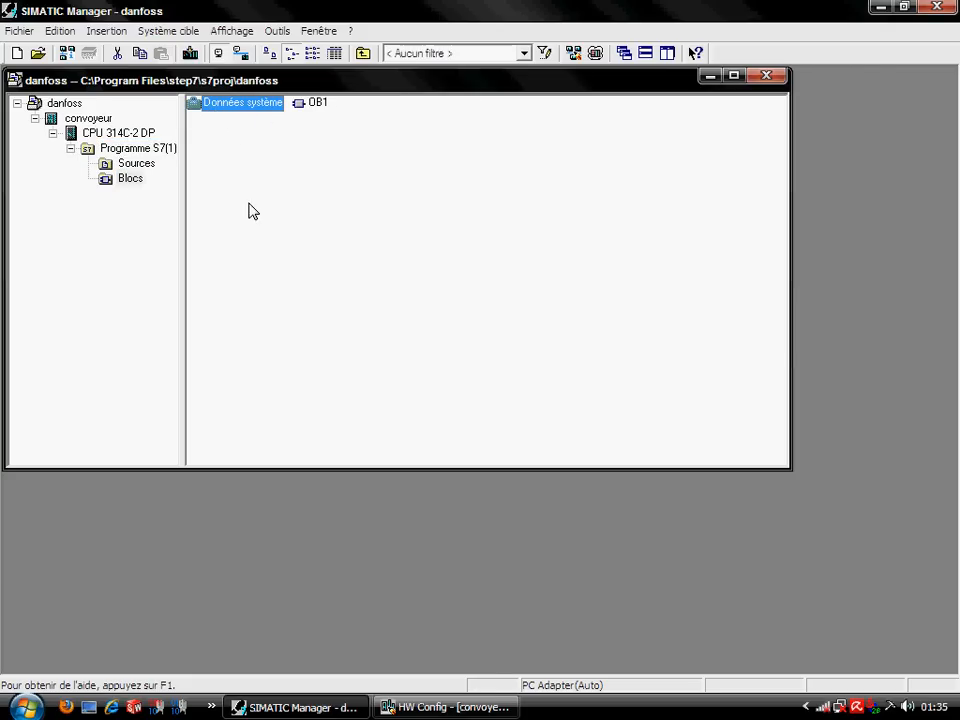
- Switch back to HW Config, narrow the rack window and select the DP interface at X2
click(445, 707)
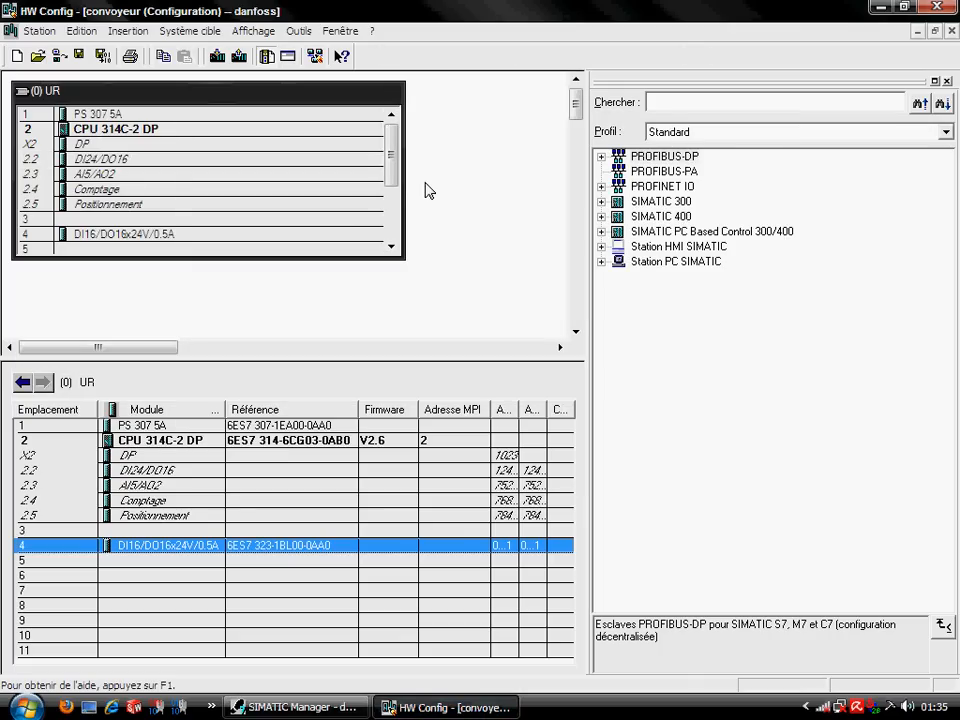
drag(405, 190, 281, 204)
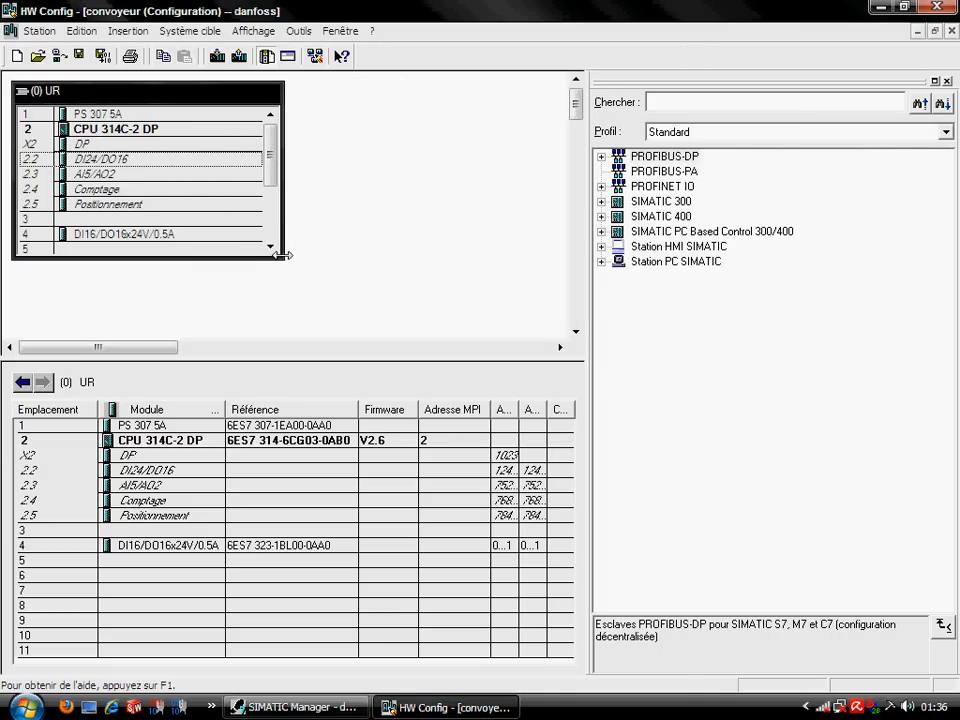
drag(283, 255, 286, 257)
click(178, 148)
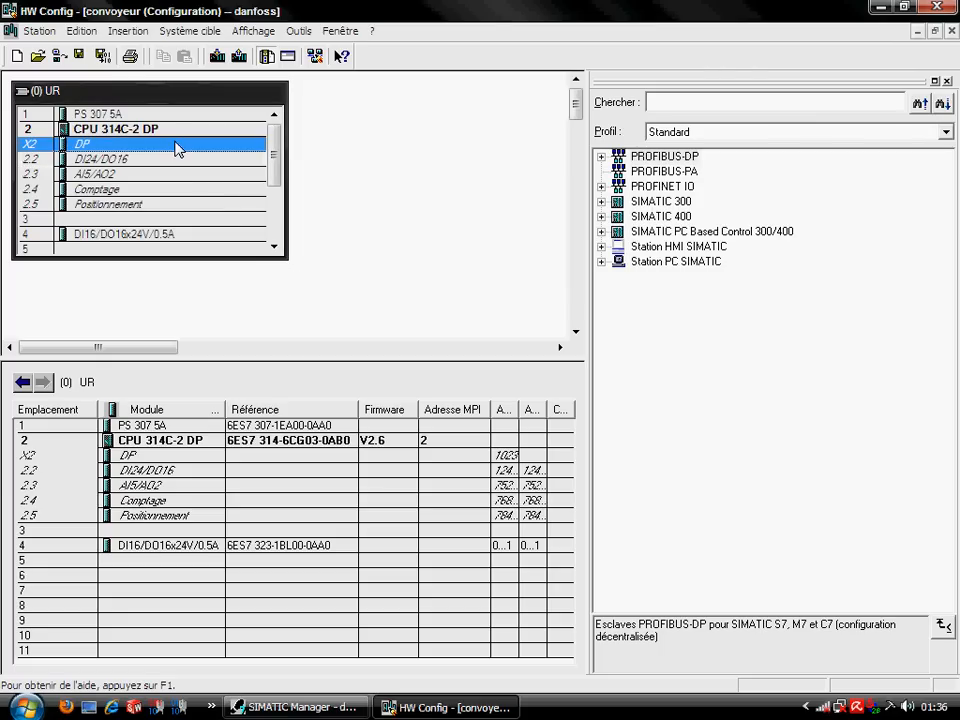